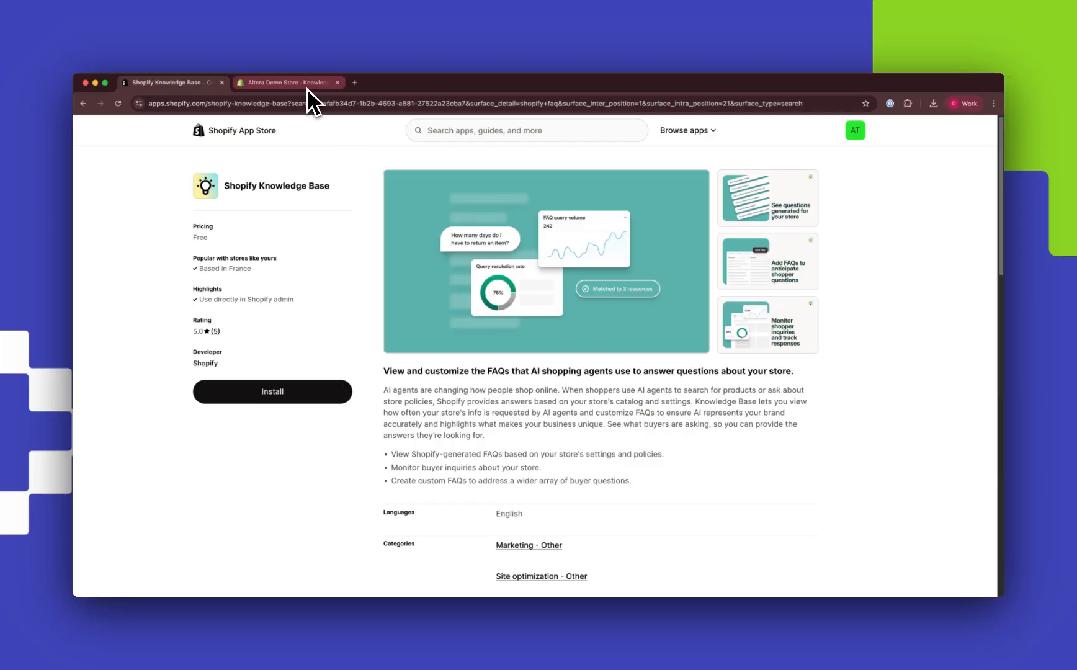
# Switch to the Altera Demo Store admin and review the Knowledge Base overview, its unanswered questions and the store FAQs.
pyautogui.click(307, 86)
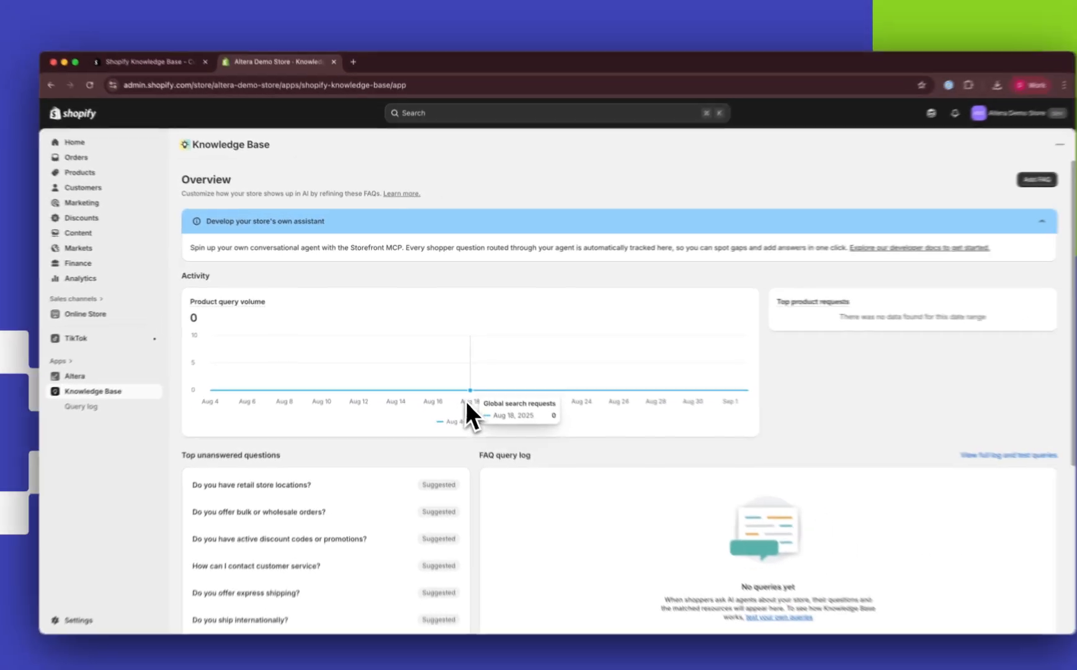
pyautogui.scroll(-3, 463, 385)
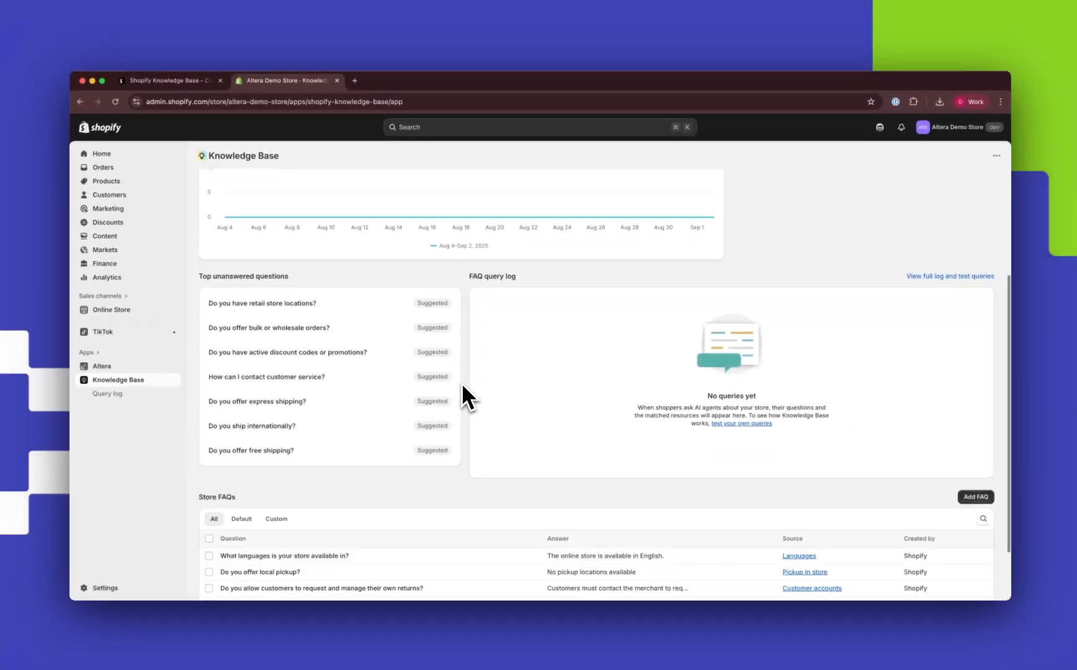
pyautogui.scroll(-2, 462, 383)
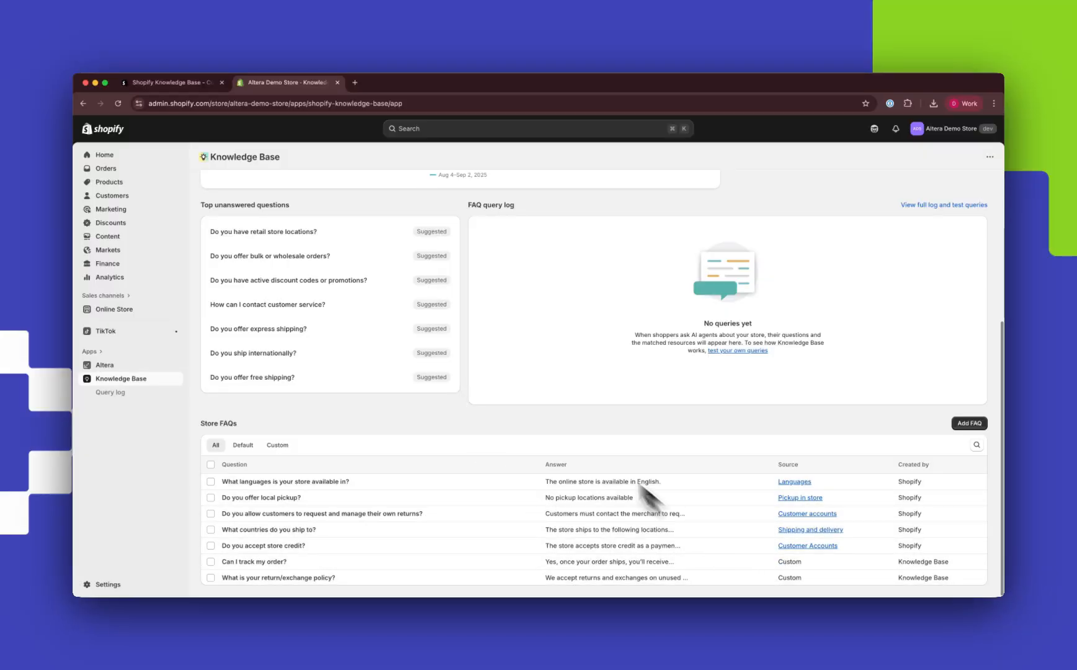
pyautogui.scroll(4, 533, 416)
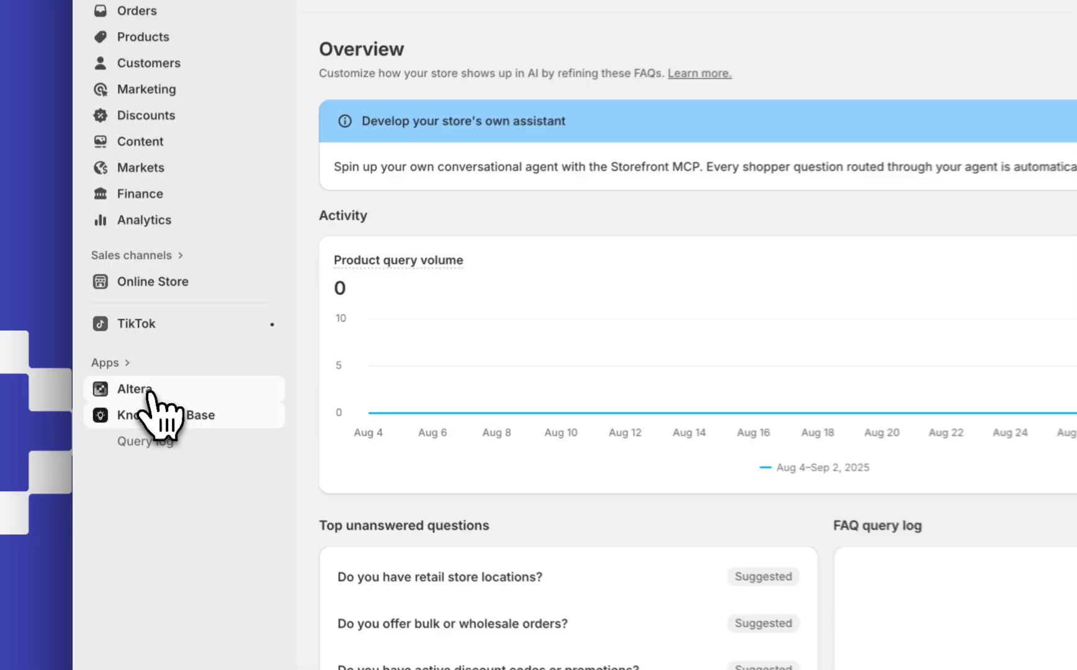
# In the Altera app, start a new Metaobjects export filtered to the definition type Question and Answer Pairs.
pyautogui.click(111, 365)
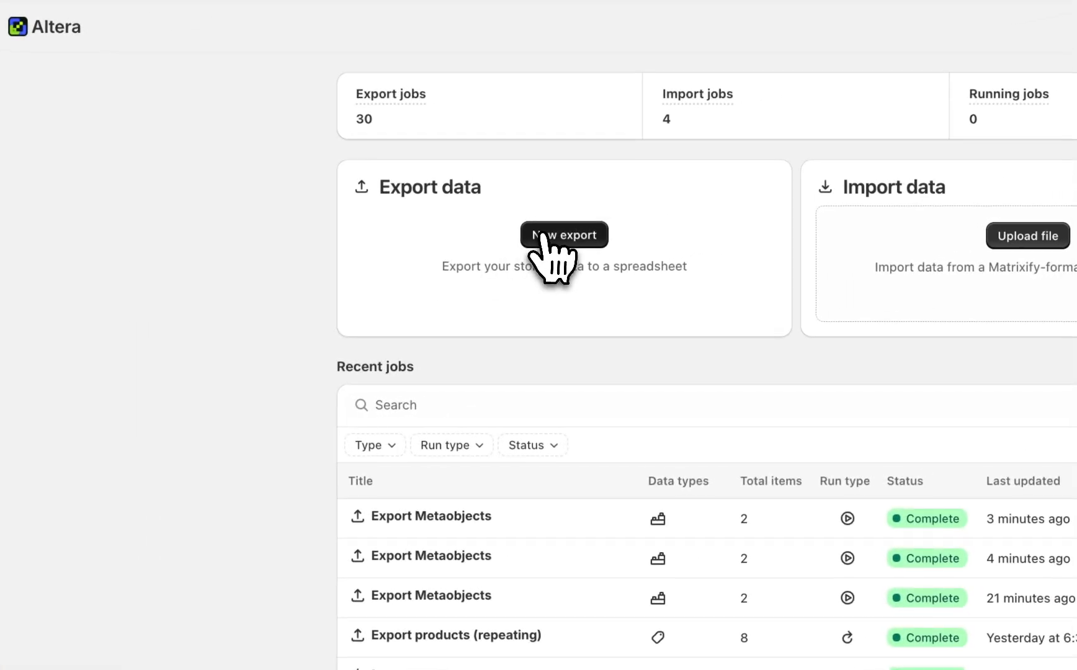
pyautogui.click(541, 241)
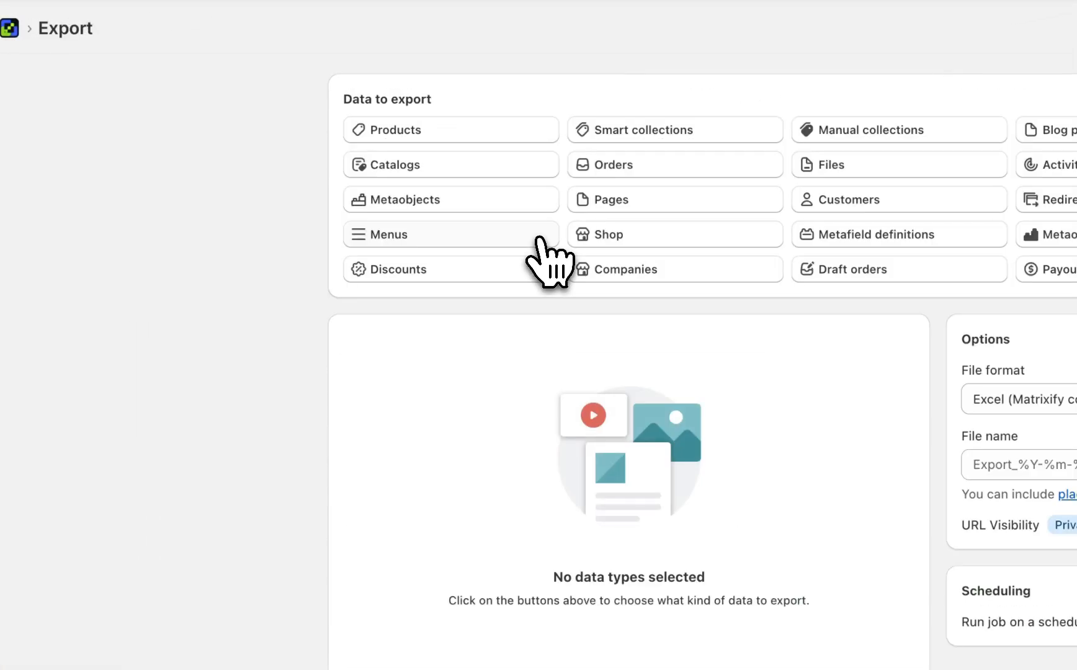
pyautogui.click(440, 204)
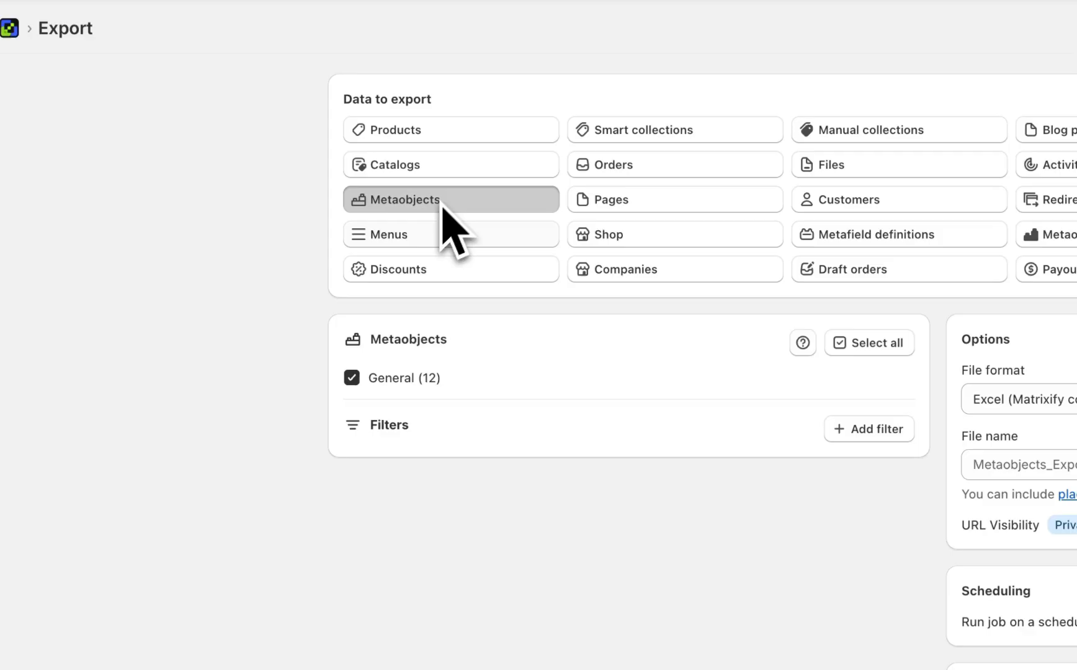
pyautogui.click(389, 425)
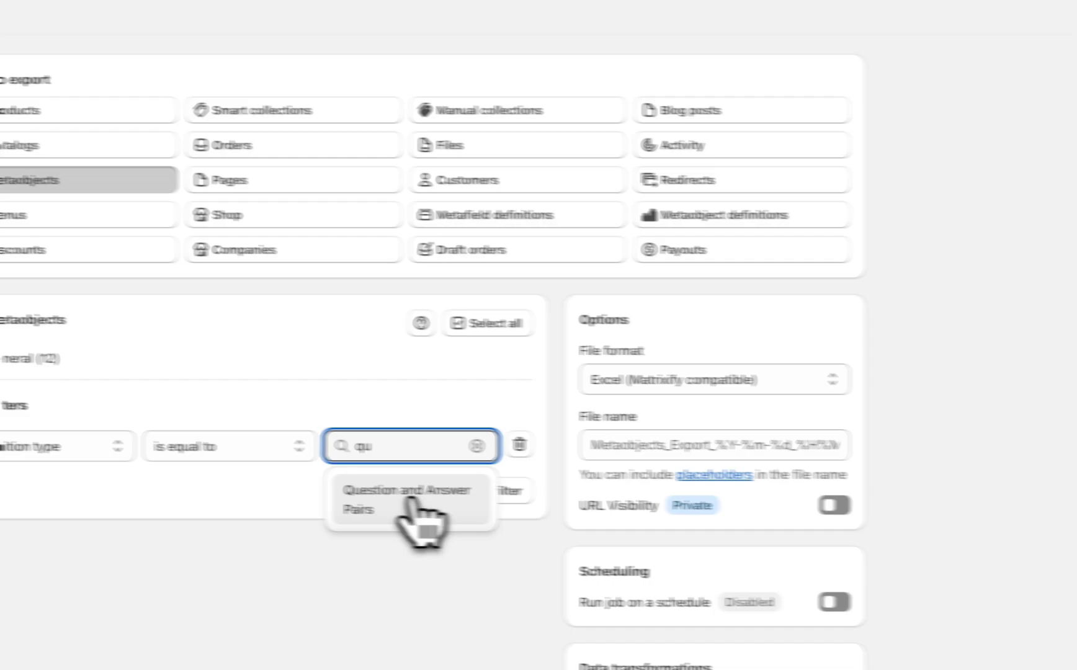
pyautogui.click(796, 521)
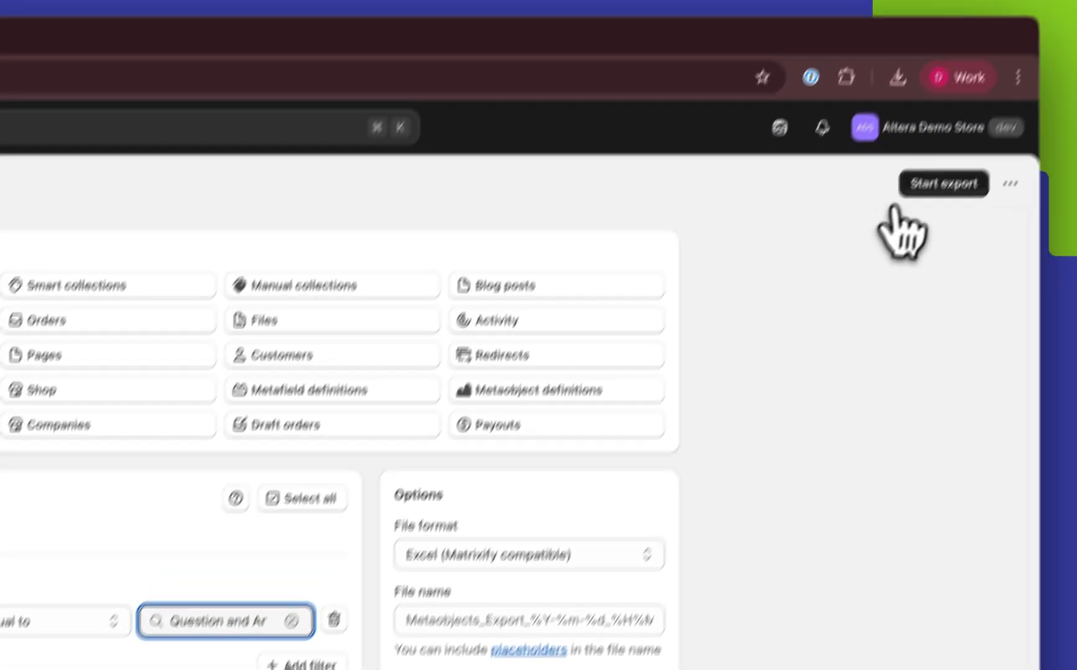
pyautogui.click(1043, 7)
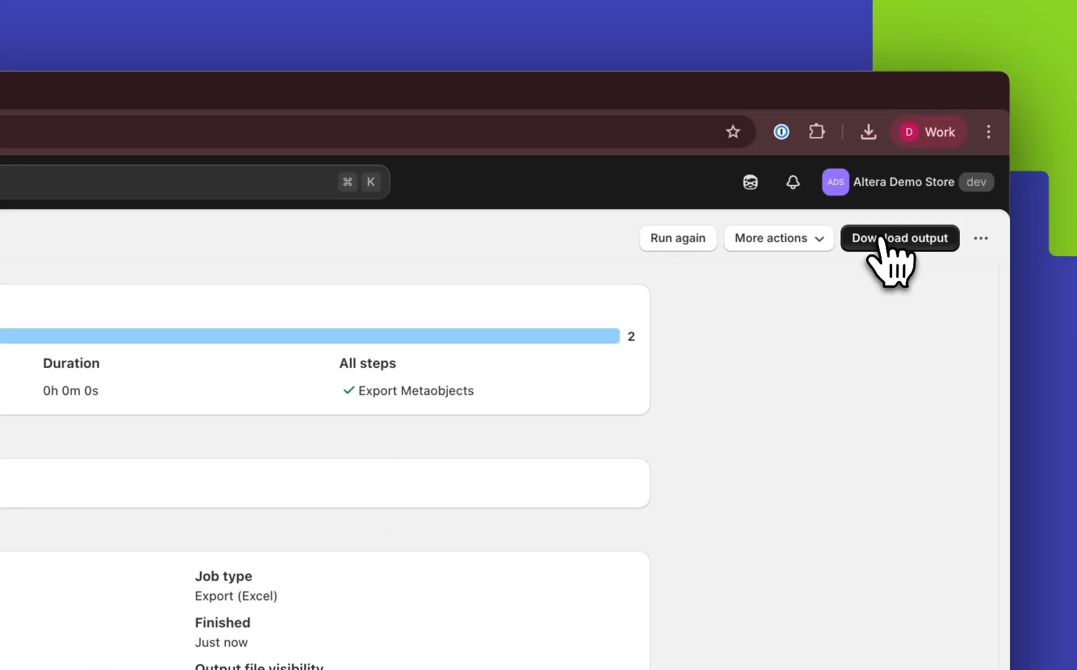
# Download the export's output file, open it in Excel and enlarge its window to show the Field and Value columns.
pyautogui.click(882, 241)
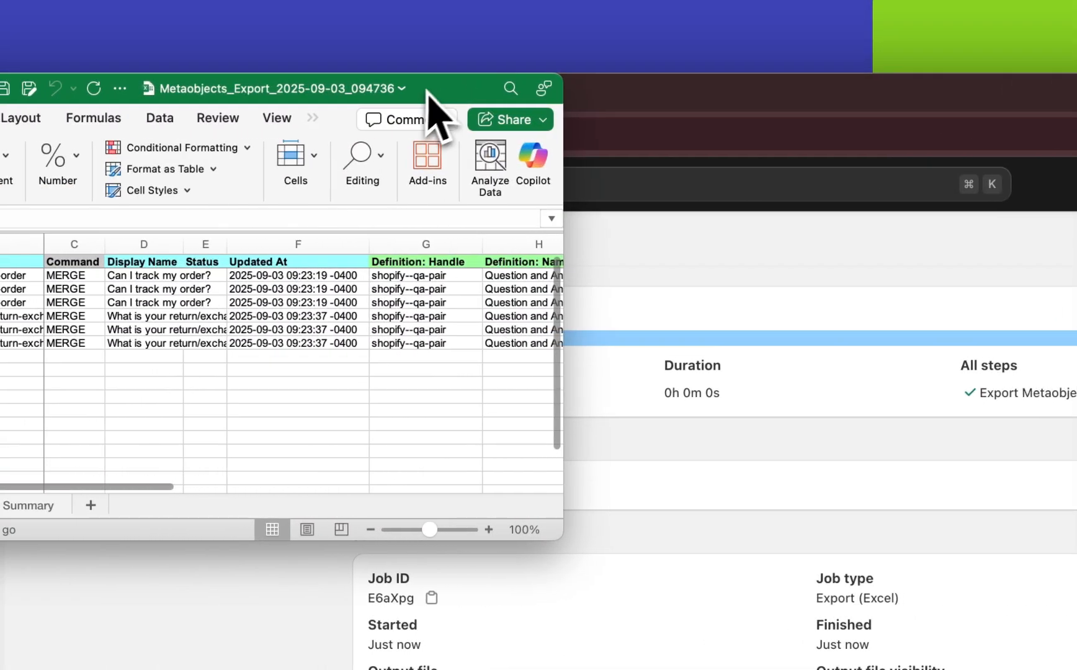
pyautogui.moveTo(426, 92); pyautogui.dragTo(676, 183)
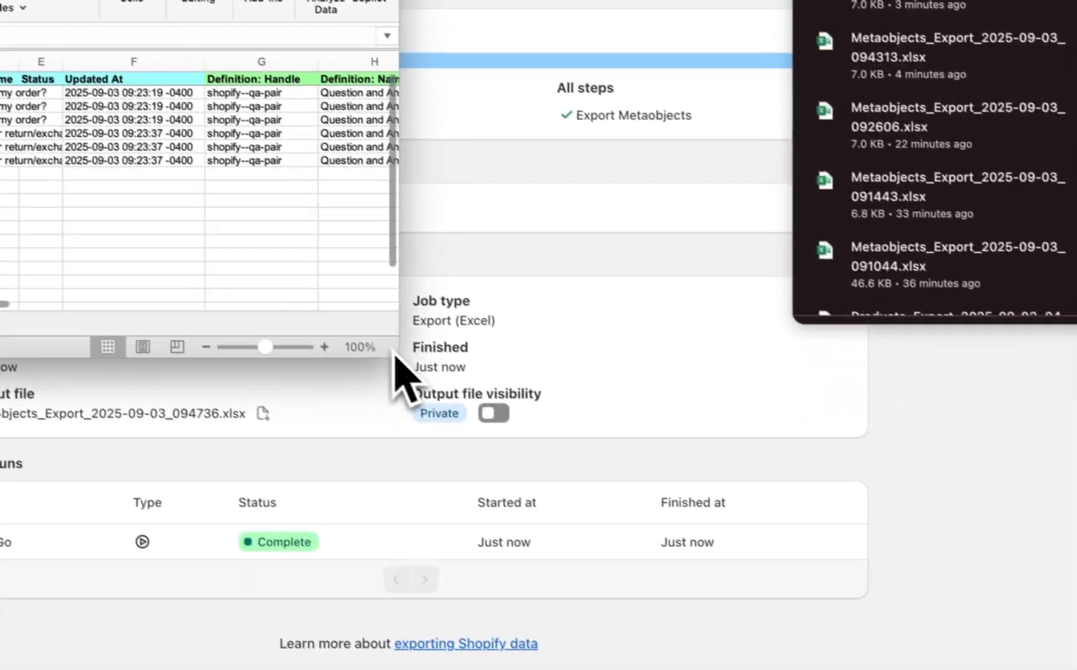
pyautogui.moveTo(542, 453); pyautogui.dragTo(910, 472)
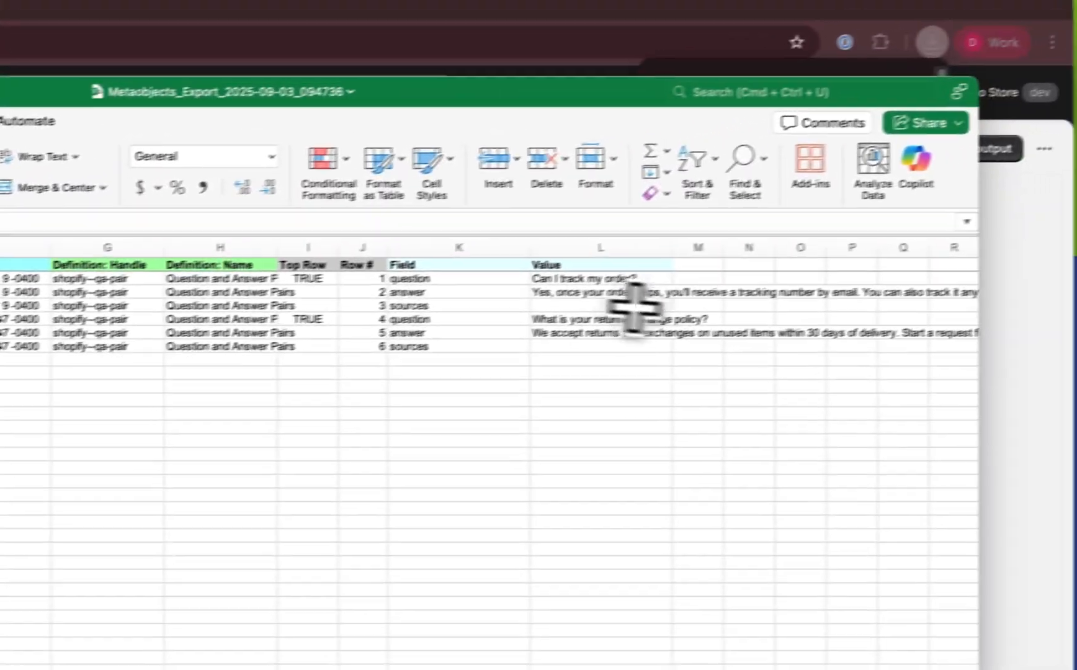
# Replace the answer value for "Can I track my order?" in cell L3 with "No you can't".
pyautogui.click(806, 148)
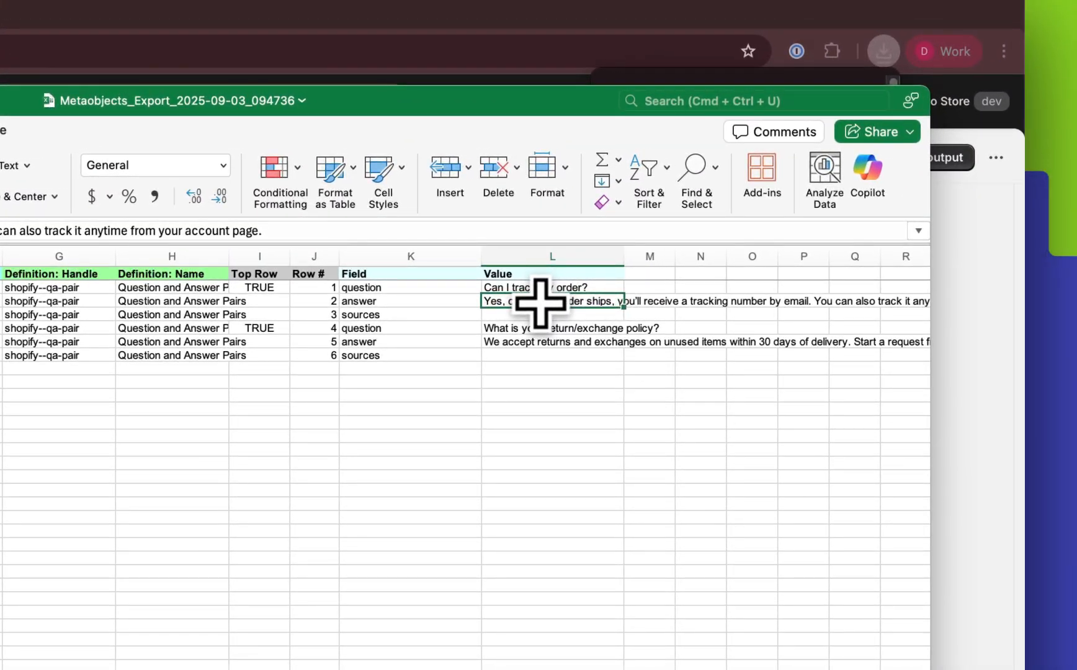
pyautogui.write("No you can't")
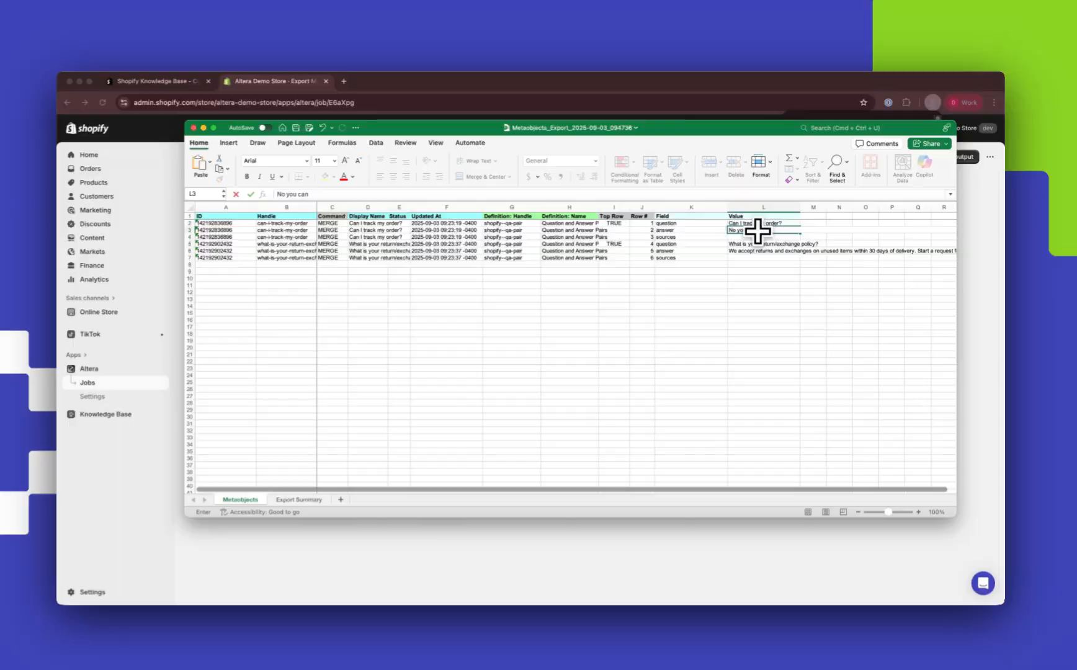
pyautogui.press('Return')
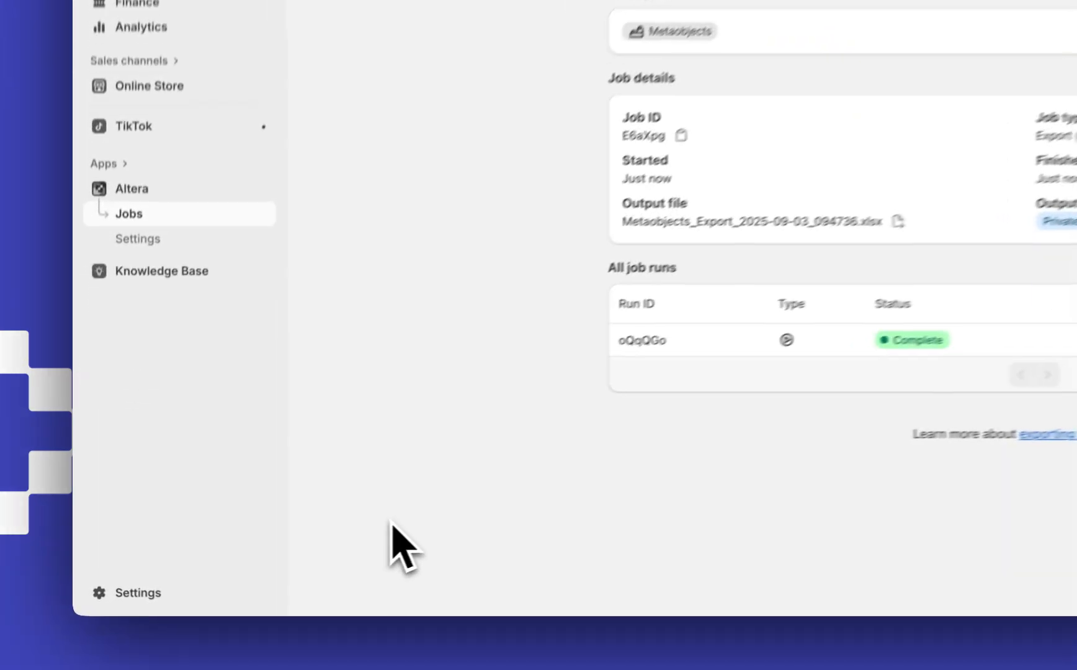
# Return to Altera, upload the edited Metaobjects_Export_2025-09-03_094736.xlsx and start its import.
pyautogui.click(105, 364)
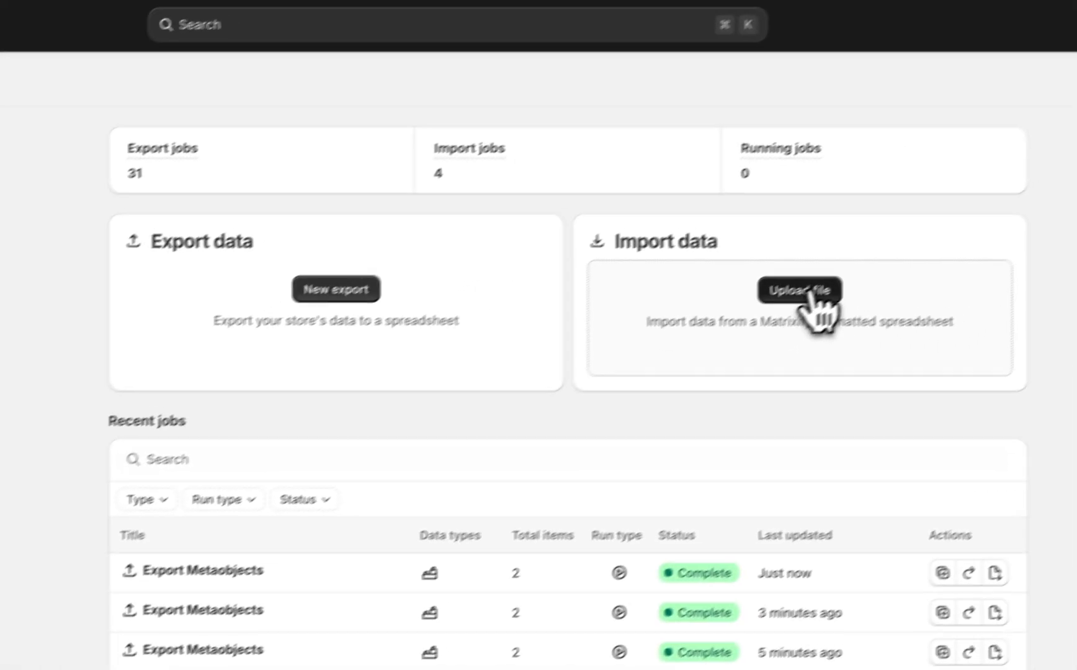
pyautogui.click(808, 293)
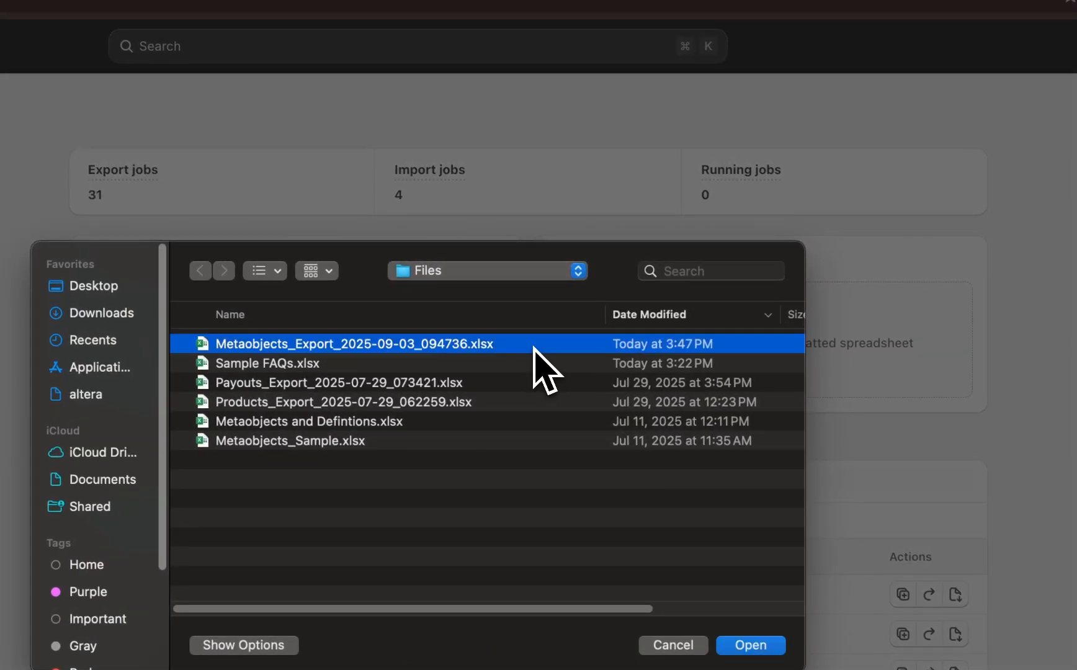
pyautogui.doubleClick(534, 348)
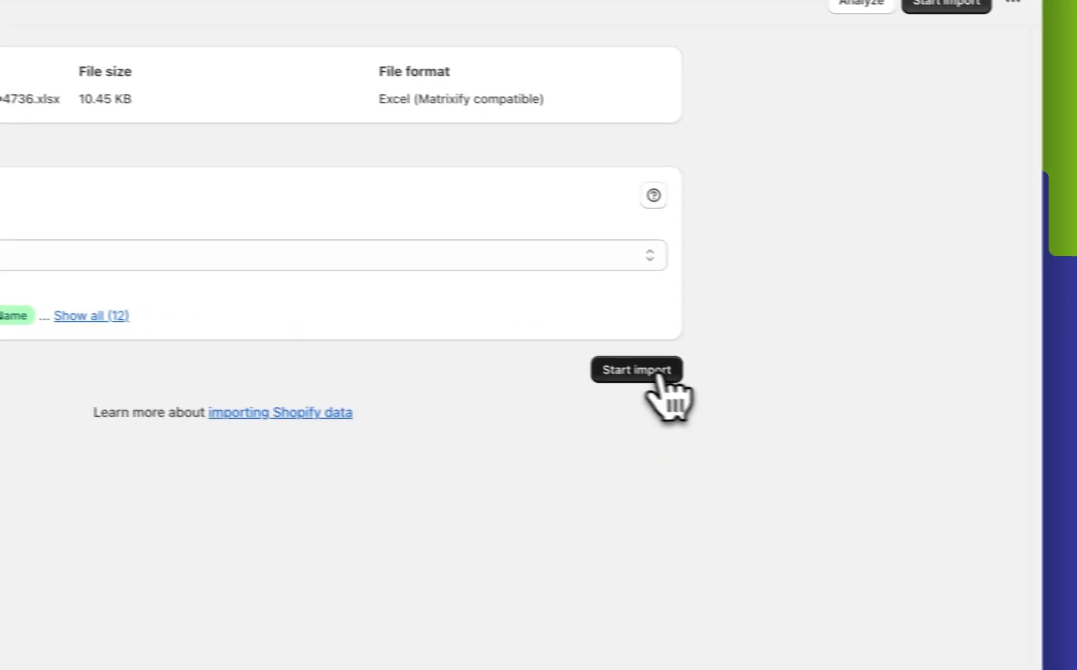
pyautogui.click(658, 375)
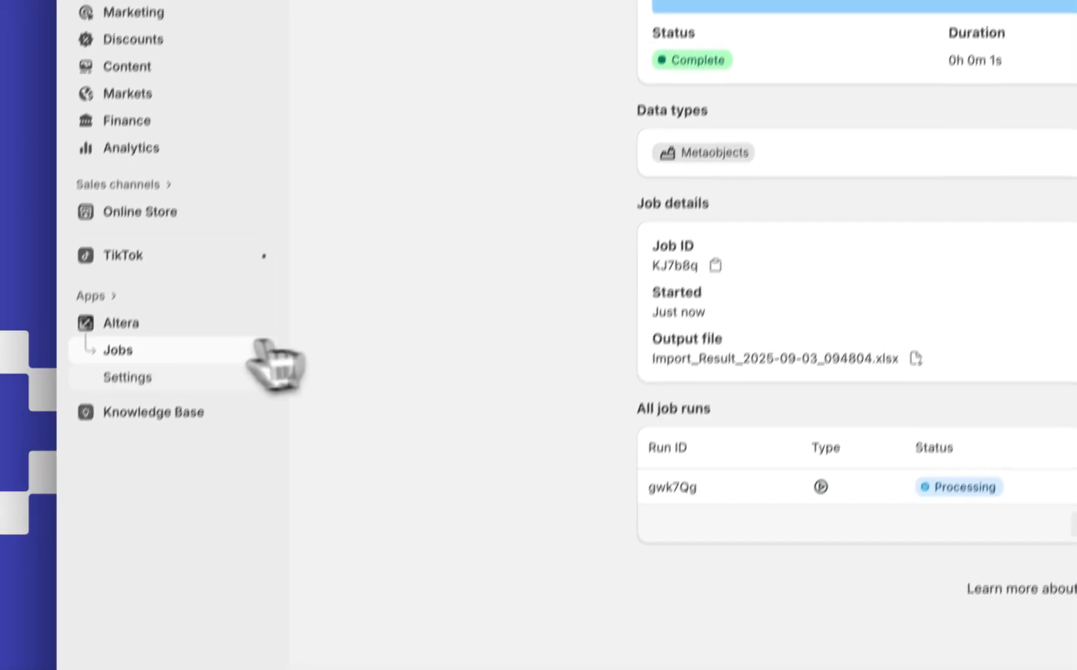
# Open Knowledge Base and check the store FAQ entry "Can I track my order?".
pyautogui.click(167, 411)
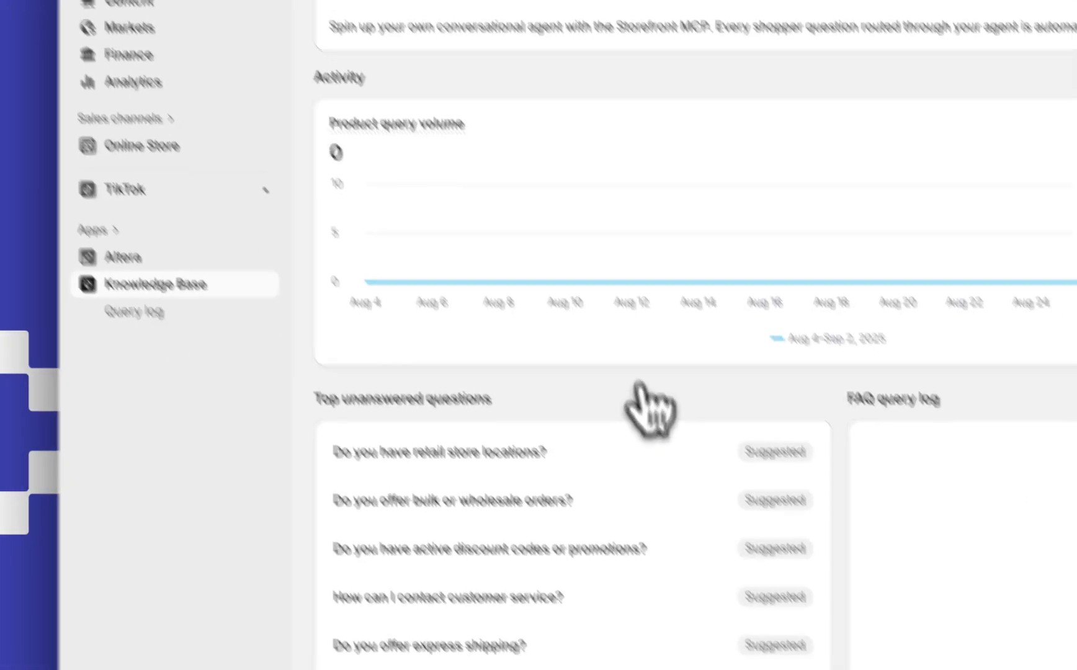
pyautogui.scroll(-7, 642, 409)
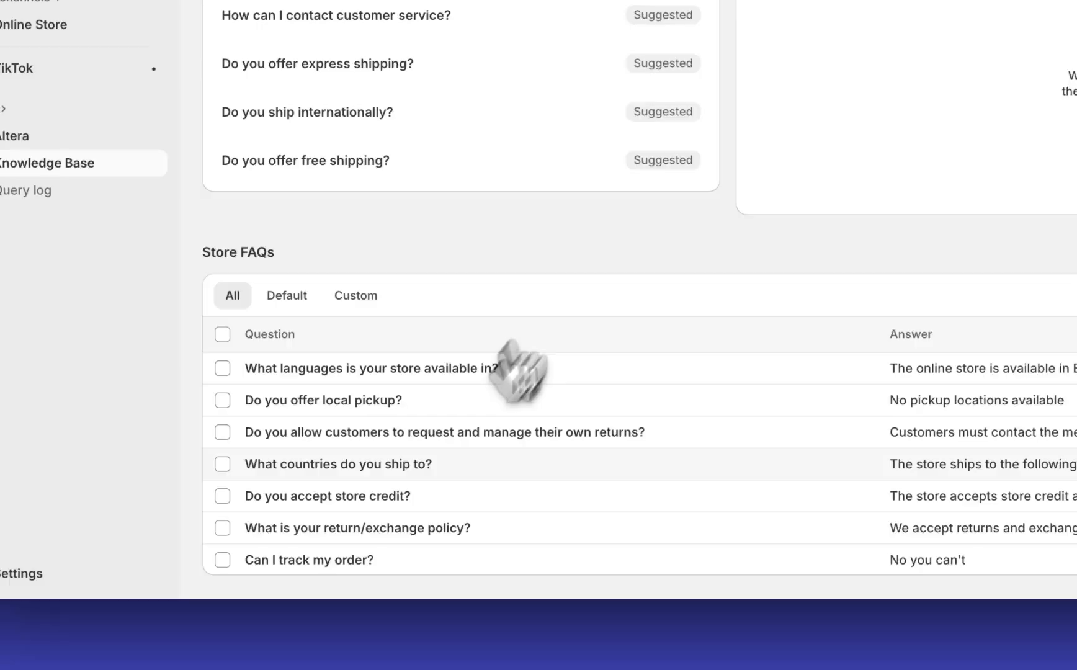
pyautogui.click(344, 561)
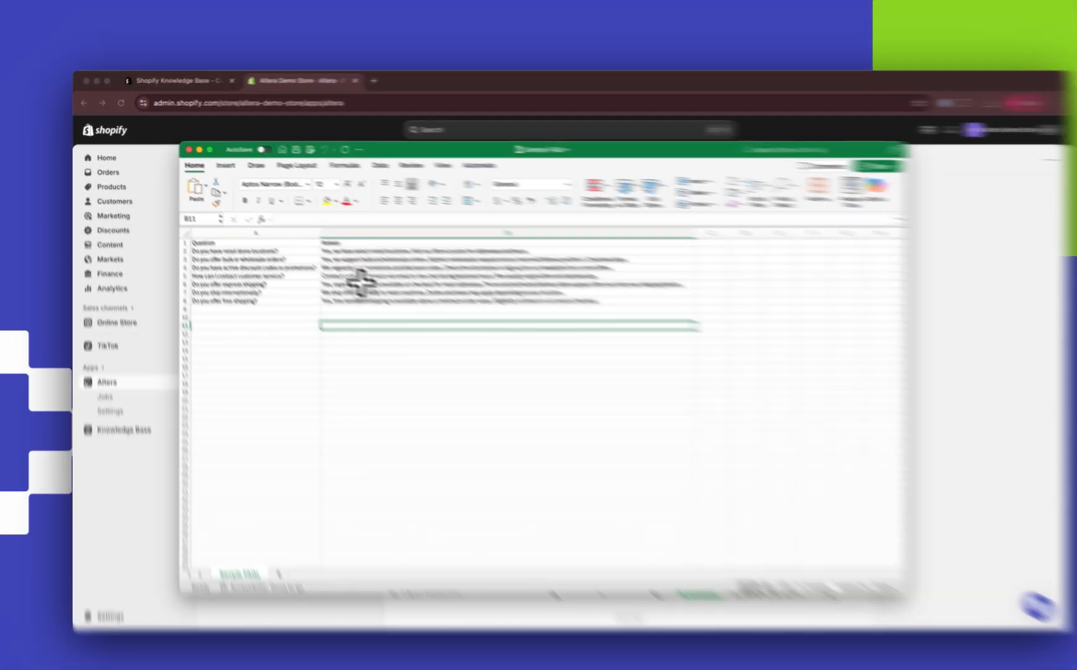
# In the Sample FAQs workbook in Excel, connect Power Query to the local Excel workbook Sample FAQs.xlsx.
pyautogui.click(343, 273)
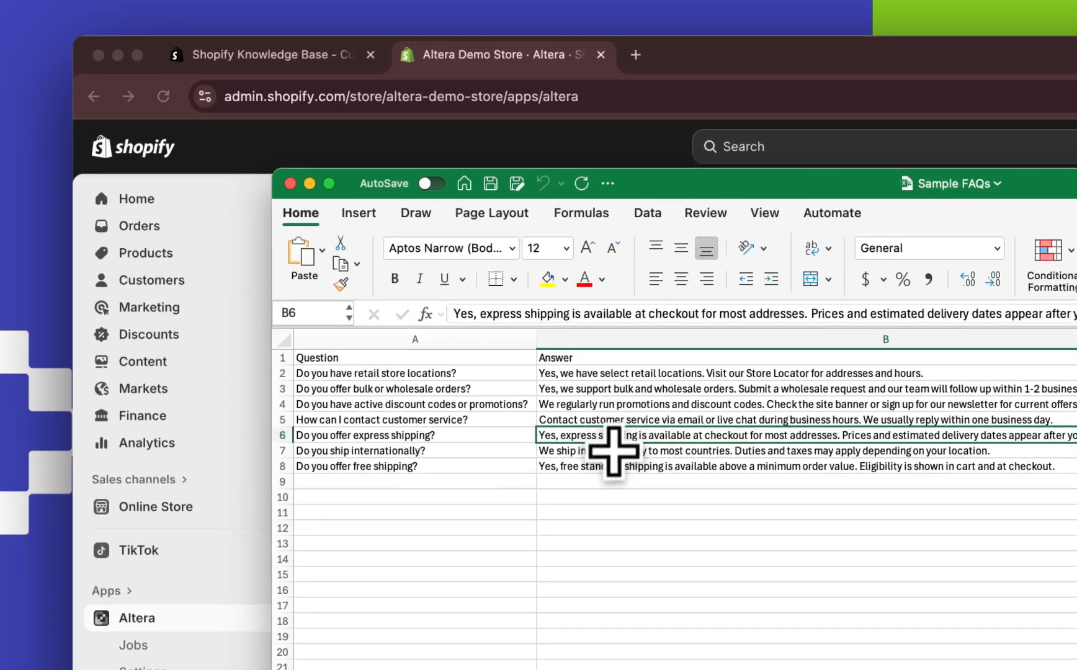
pyautogui.click(645, 213)
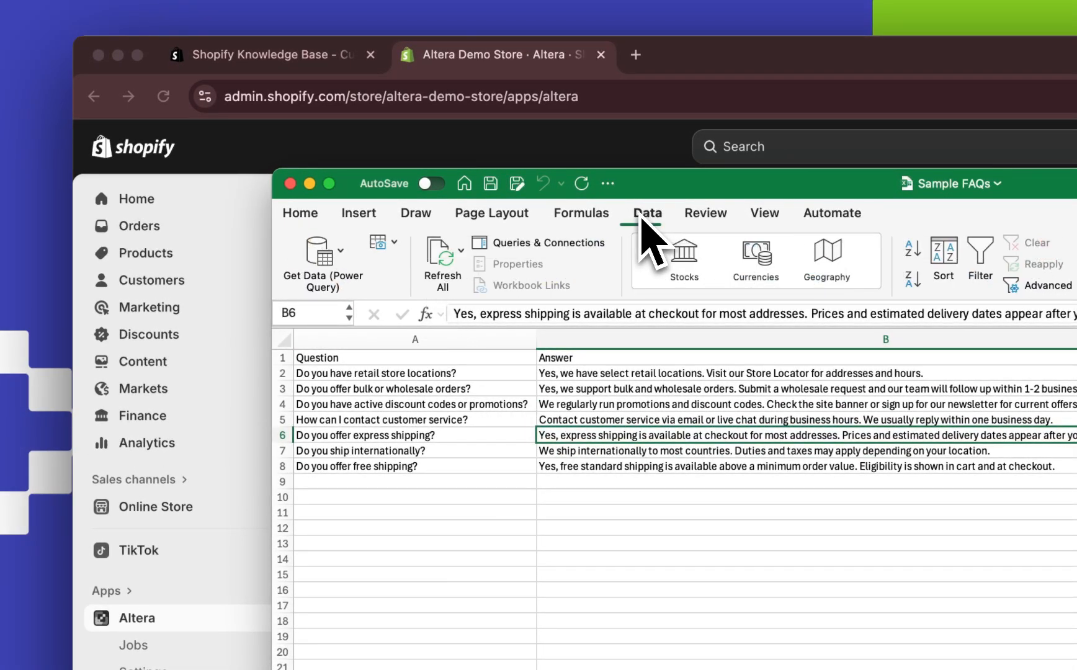
pyautogui.click(323, 273)
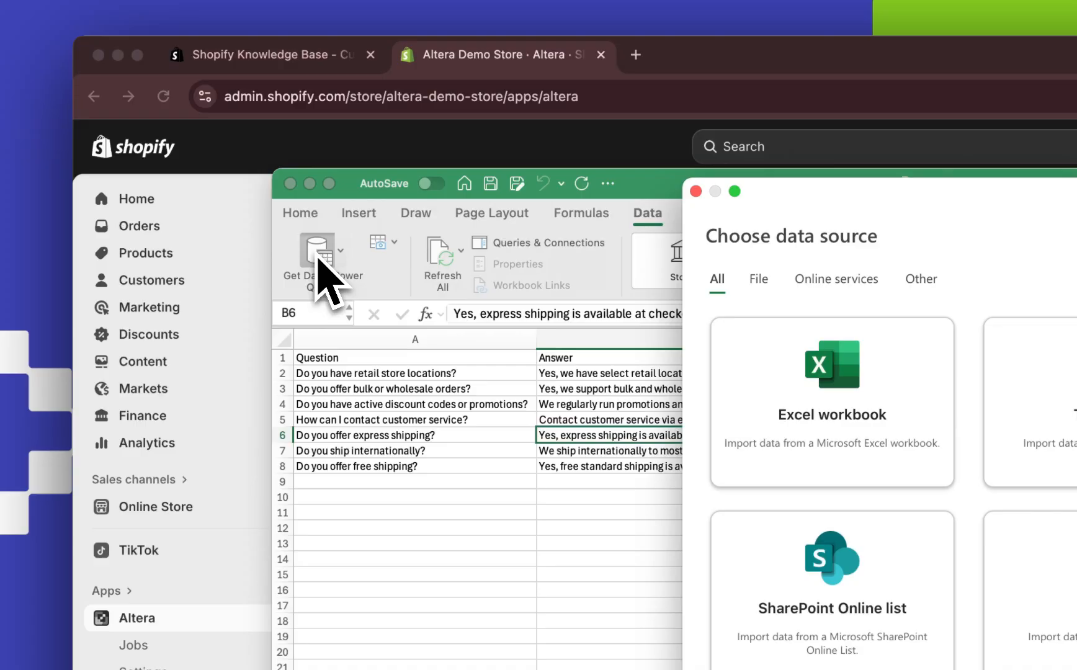
pyautogui.click(721, 428)
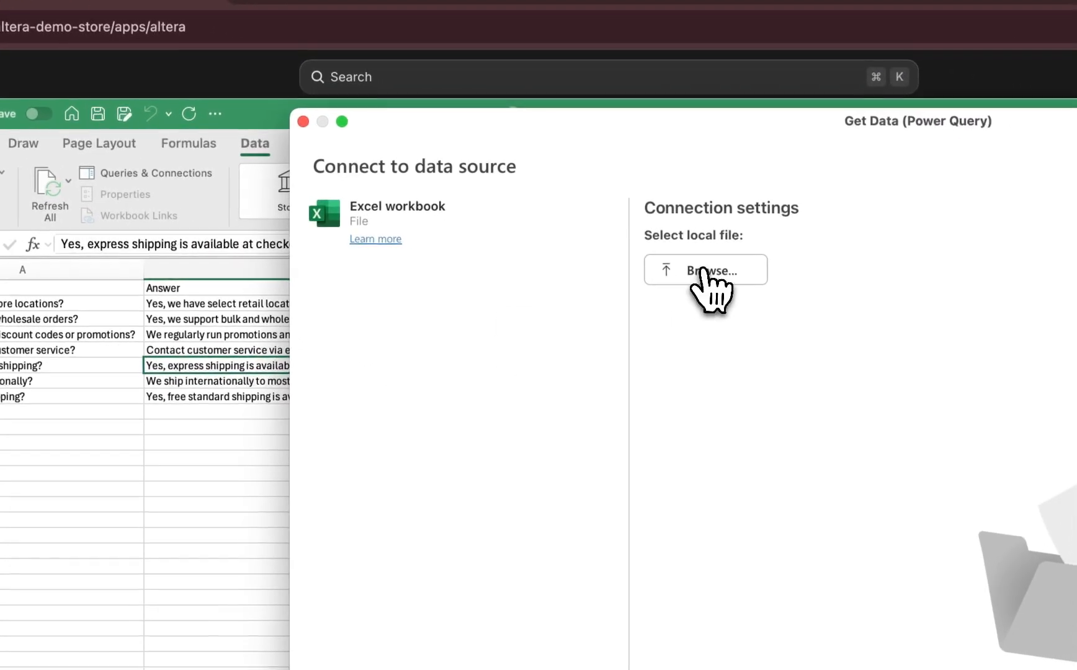
pyautogui.click(704, 271)
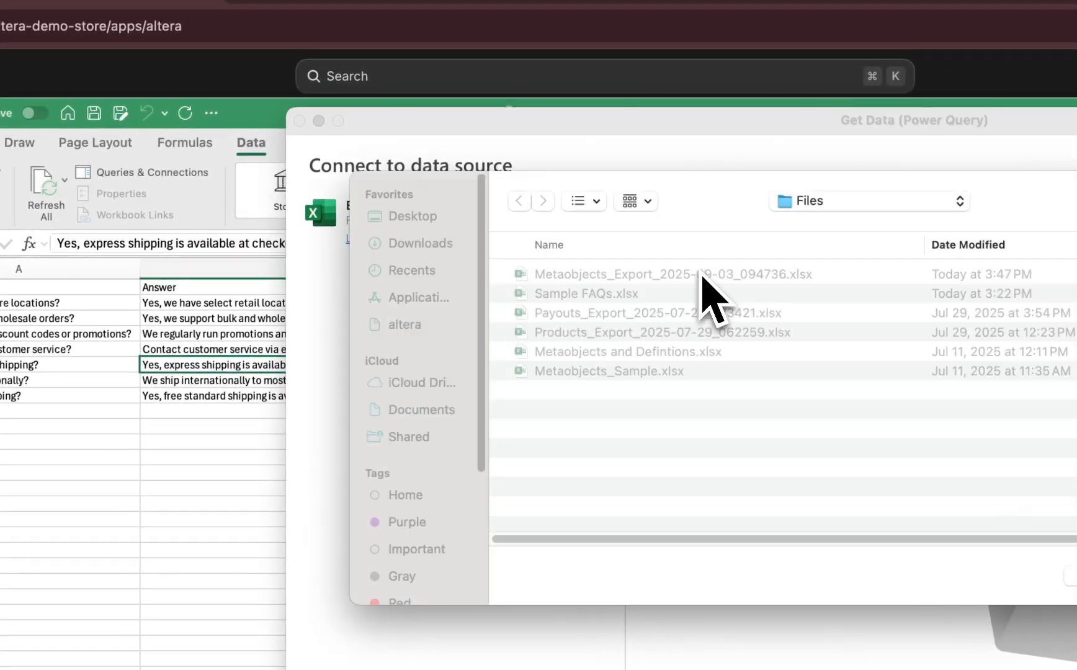
pyautogui.doubleClick(594, 298)
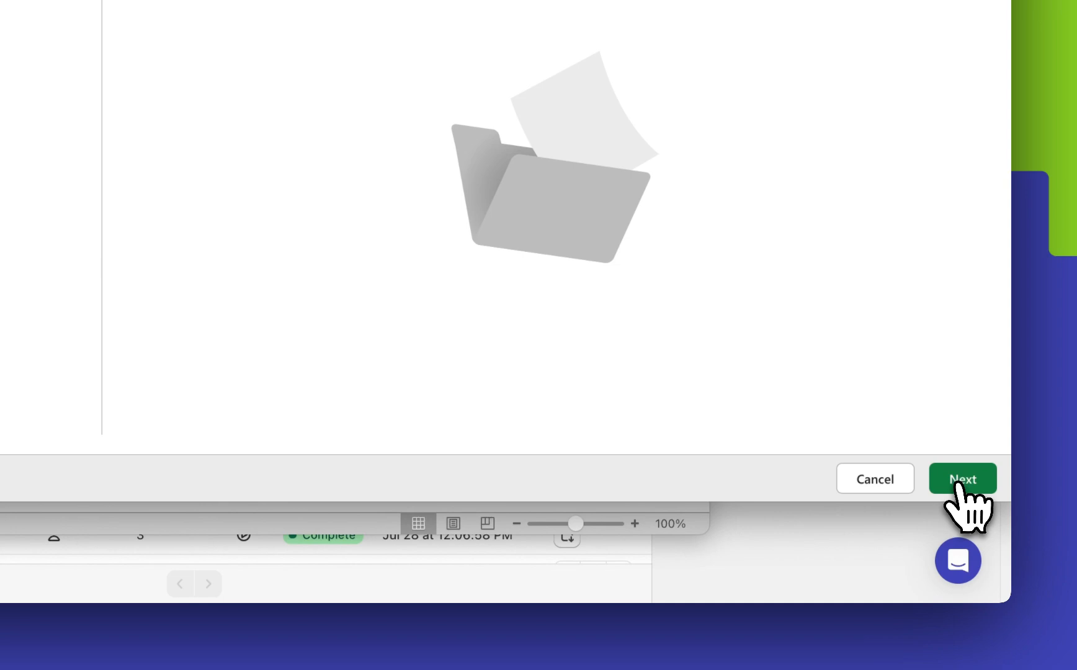
pyautogui.click(963, 483)
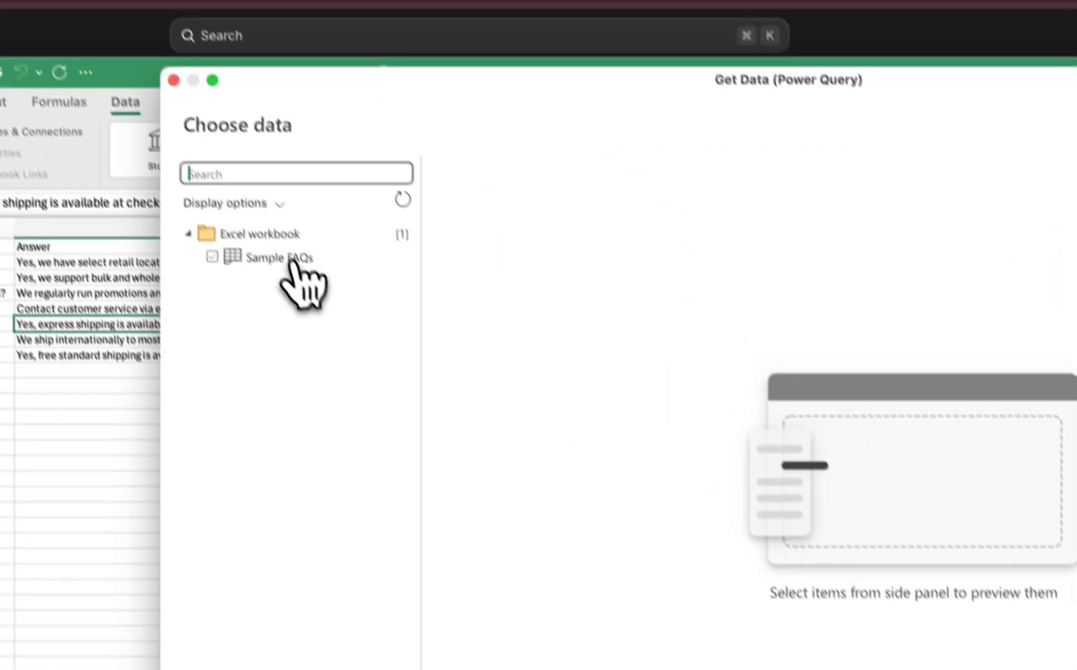
# Open the Sample FAQs sheet for transformation in Power Query Editor and use its first row as headers.
pyautogui.click(293, 260)
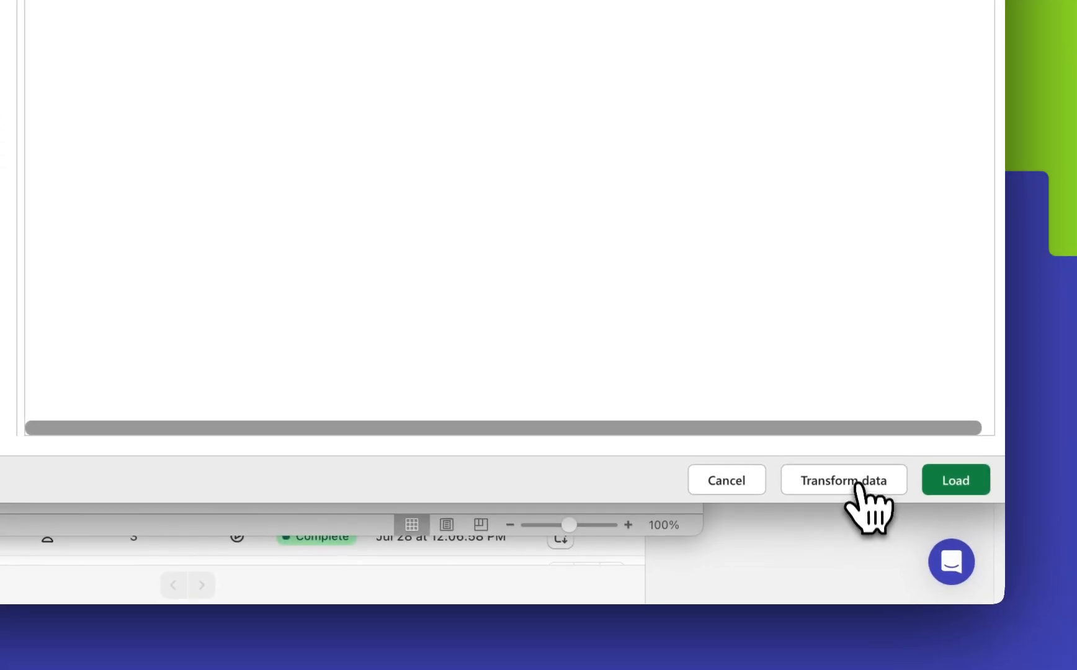
pyautogui.click(858, 490)
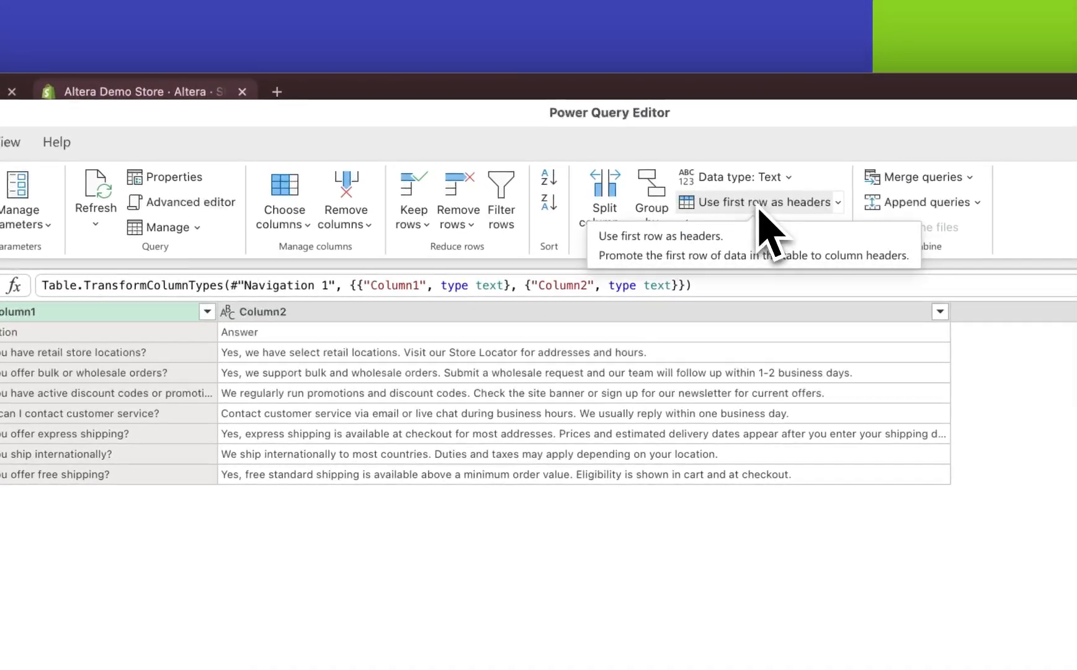
pyautogui.click(984, 118)
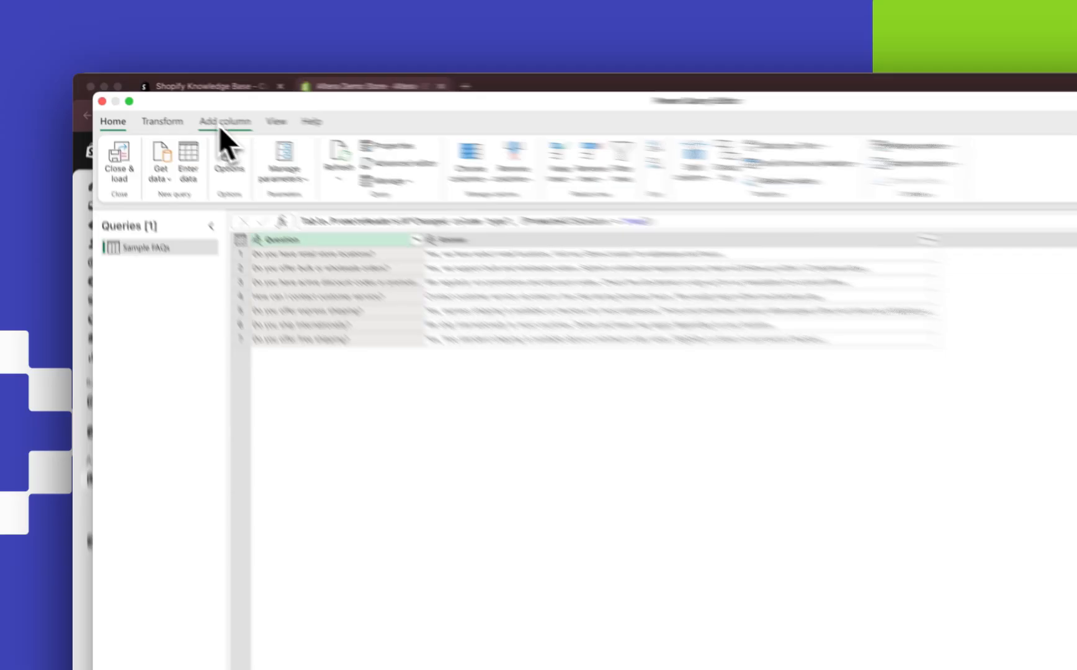
# Duplicate the Question column and rename the copy "Display Name".
pyautogui.click(185, 108)
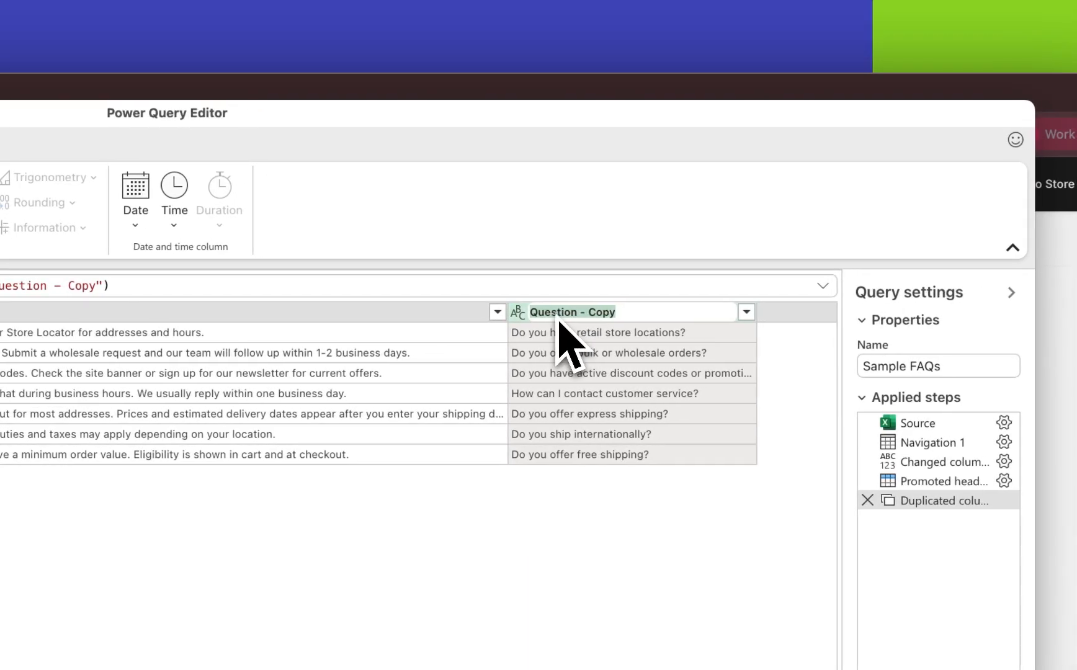
pyautogui.write('y Name')
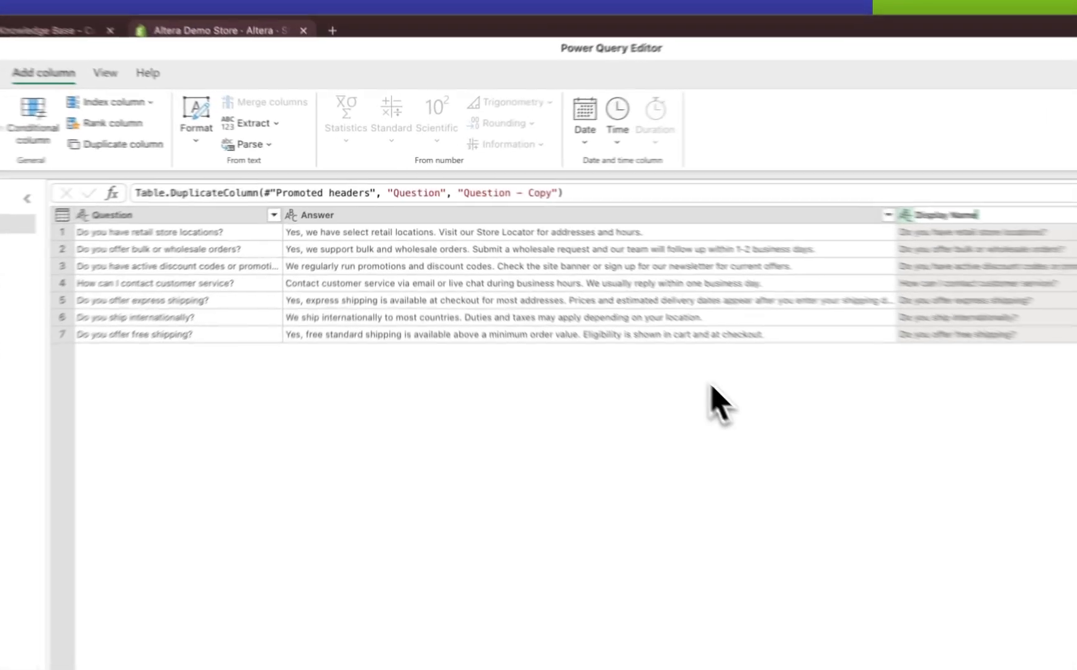
pyautogui.press('Return')
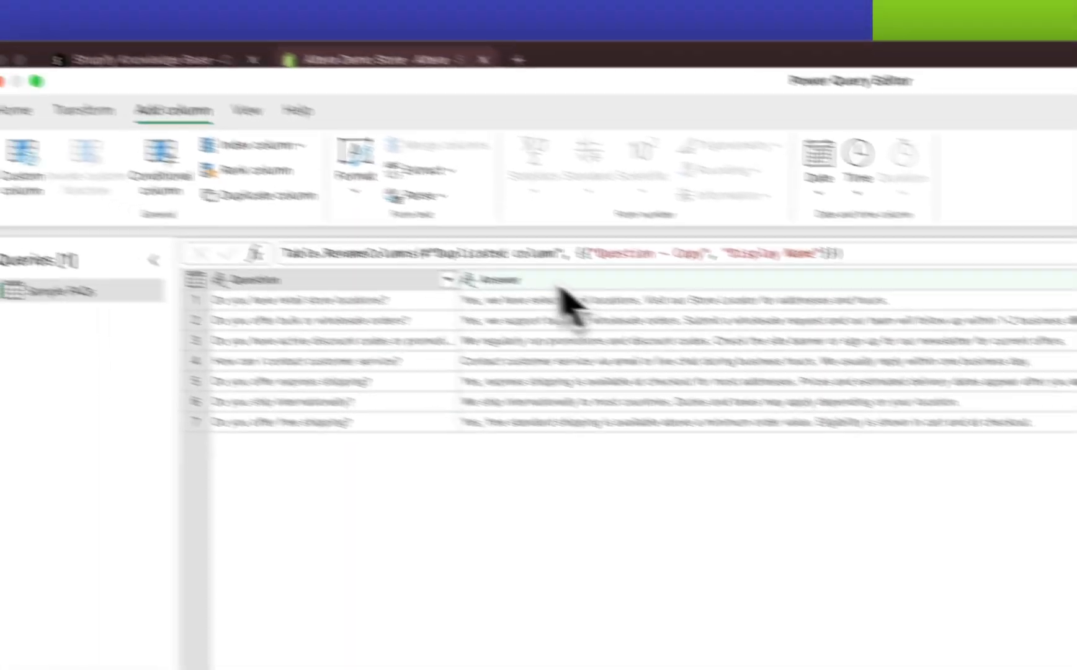
# Unpivot the Question and Answer columns into attribute and value rows, keeping Display Name as the fixed column.
pyautogui.click(338, 230)
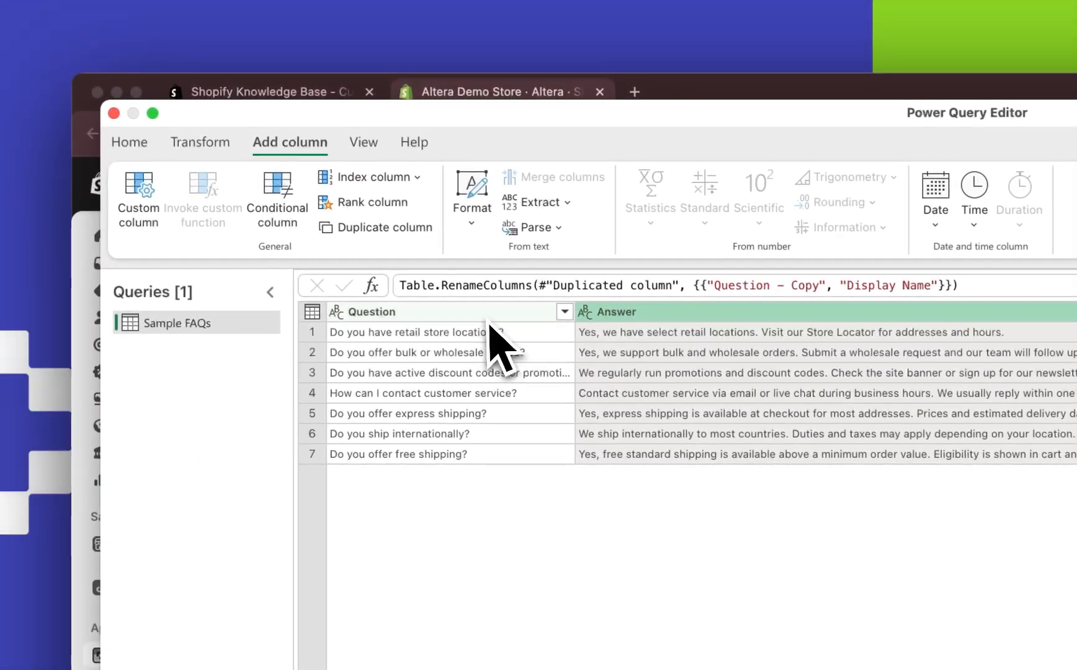
pyautogui.keyDown('super'); pyautogui.click(172, 232); pyautogui.keyUp('super')
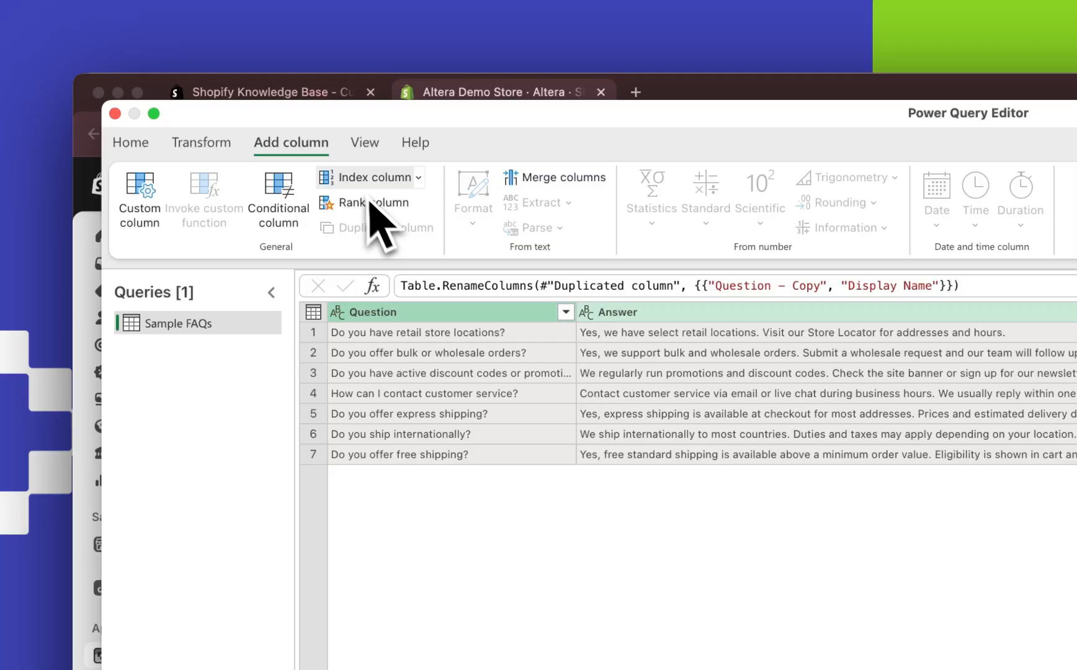
pyautogui.click(204, 144)
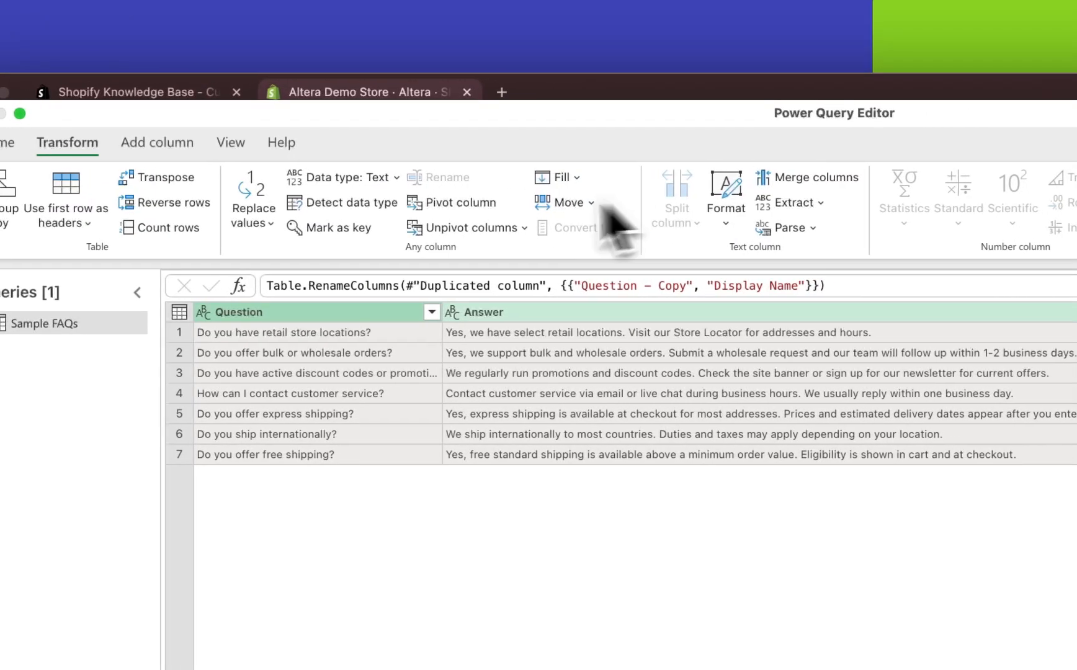
pyautogui.click(462, 229)
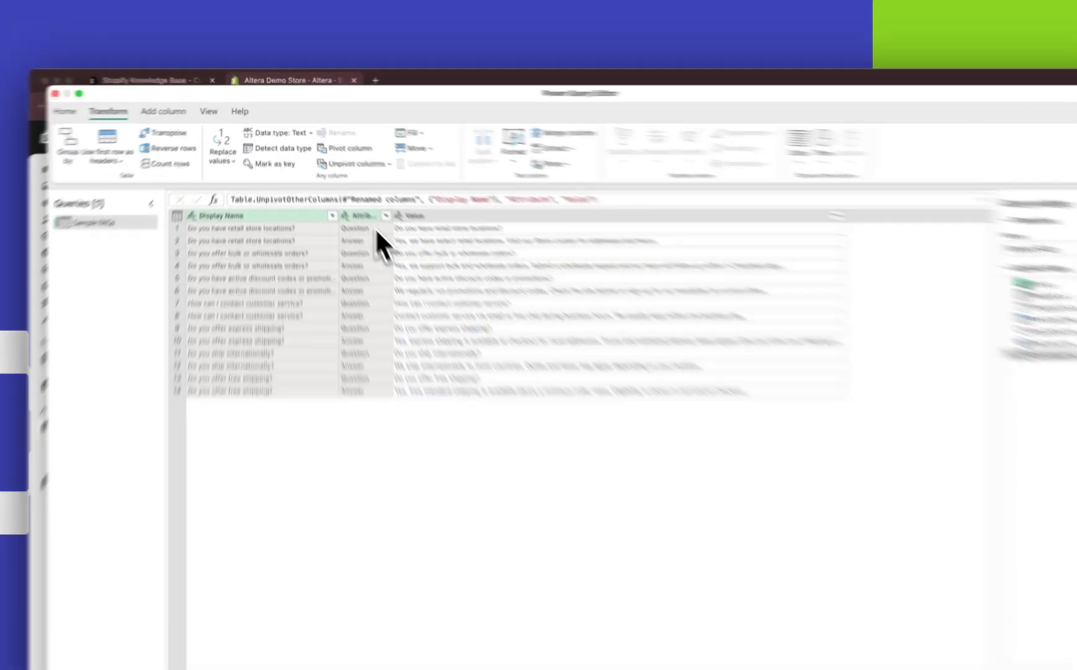
# Convert the Attribute column to lowercase text renamed "Field", and load the transformed query into the workbook.
pyautogui.click(347, 195)
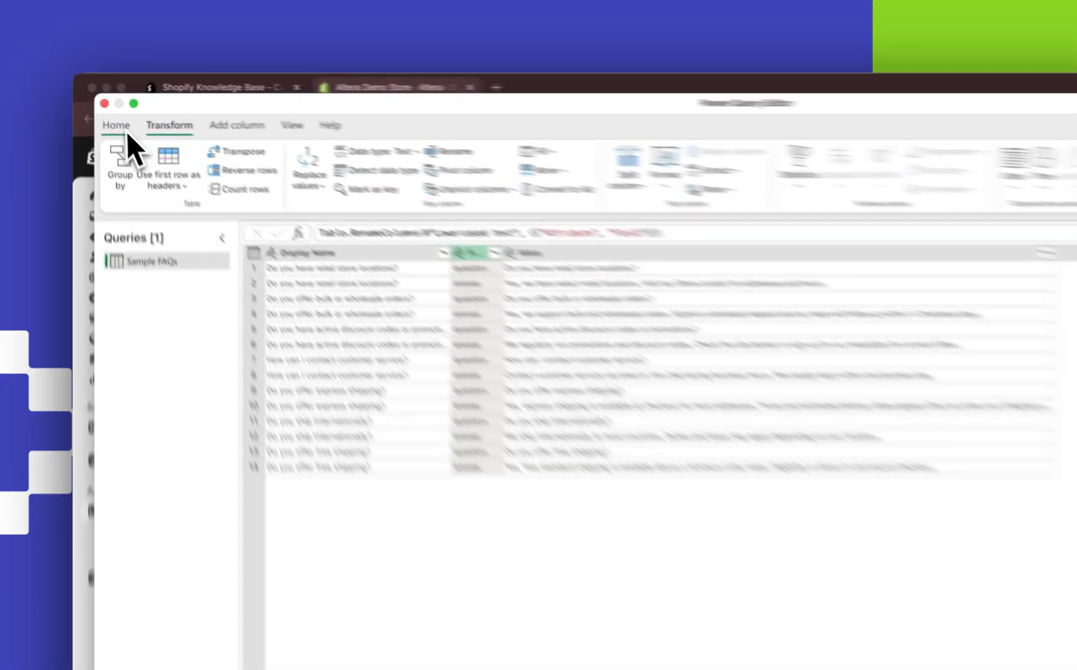
pyautogui.click(107, 111)
pyautogui.click(133, 192)
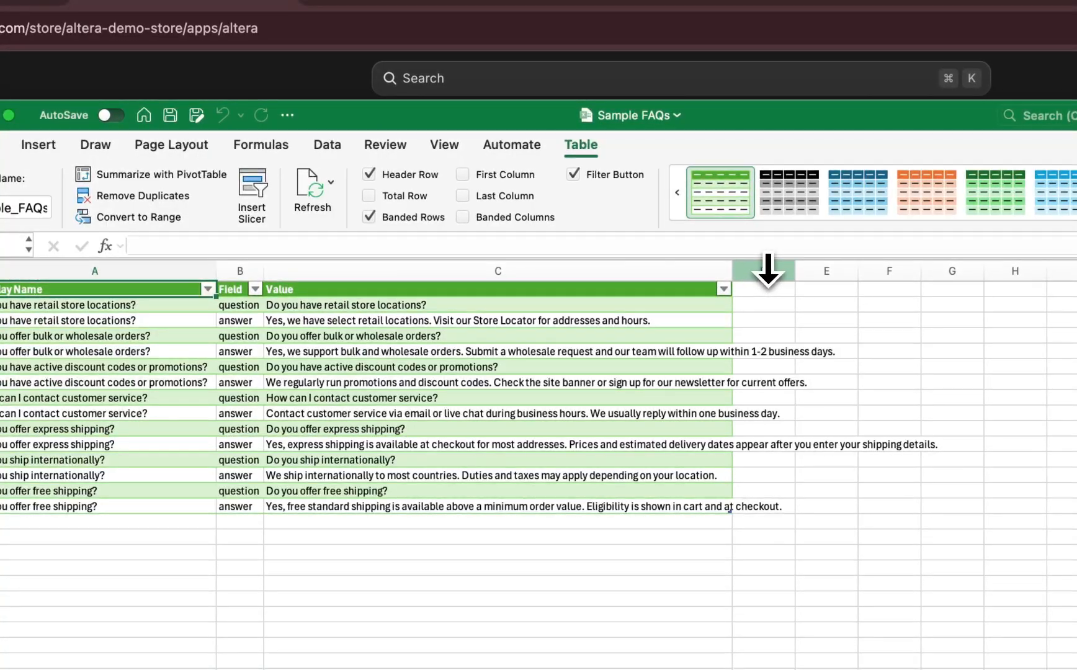
# Insert a column after Value with the header "Definition: Handle" and fill all its FAQ rows with shopify--qa-pair.
pyautogui.rightClick(767, 271)
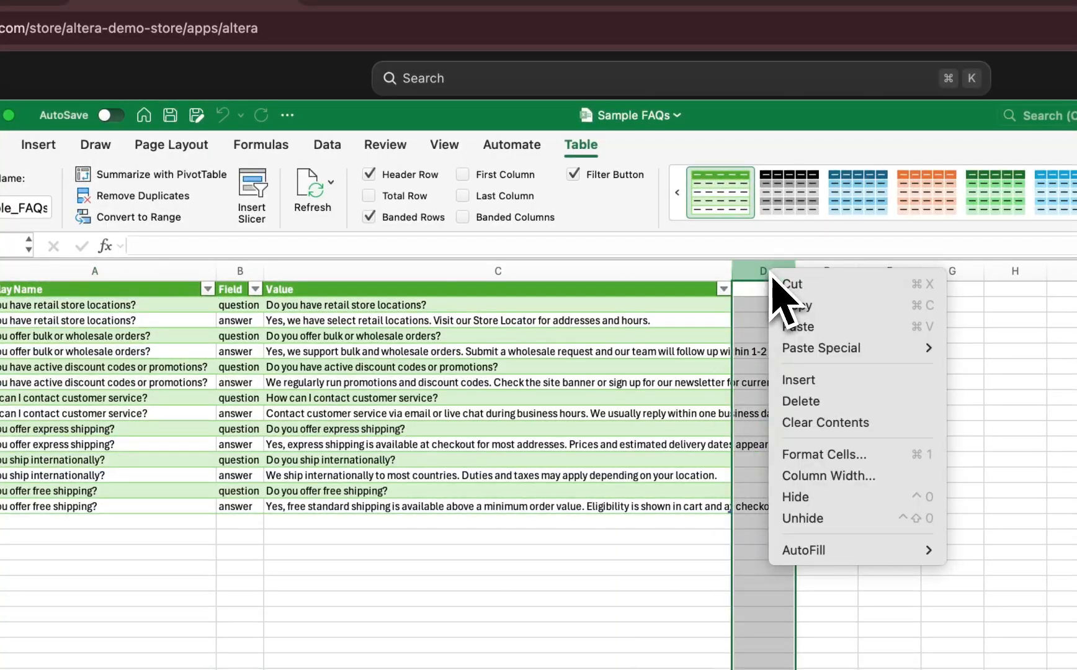
pyautogui.click(801, 377)
pyautogui.click(527, 296)
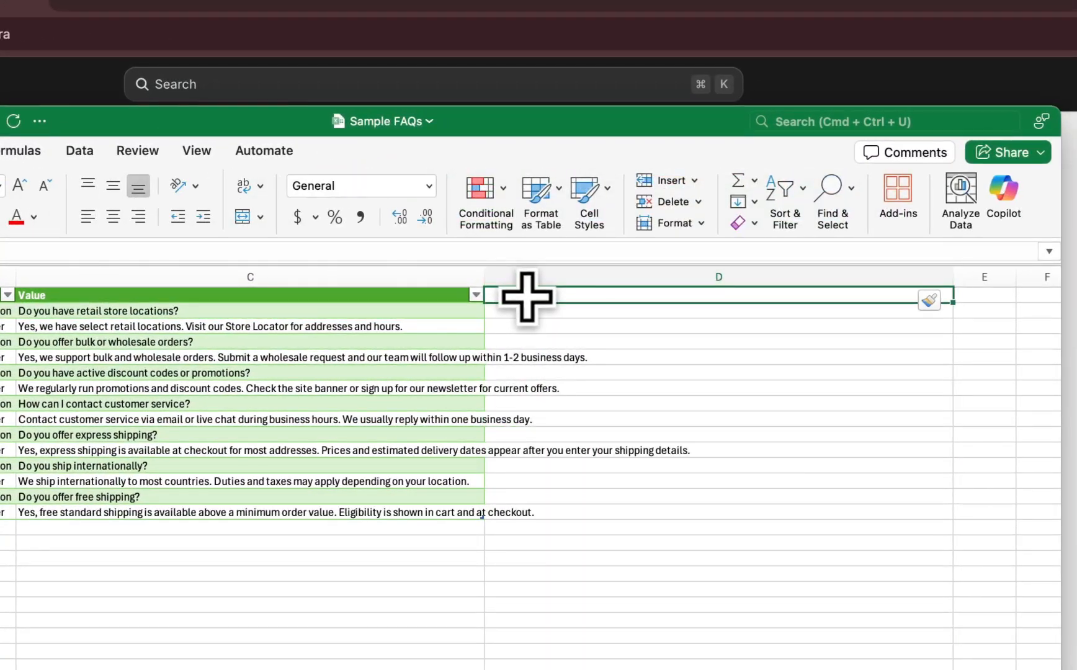
pyautogui.write('Defini')
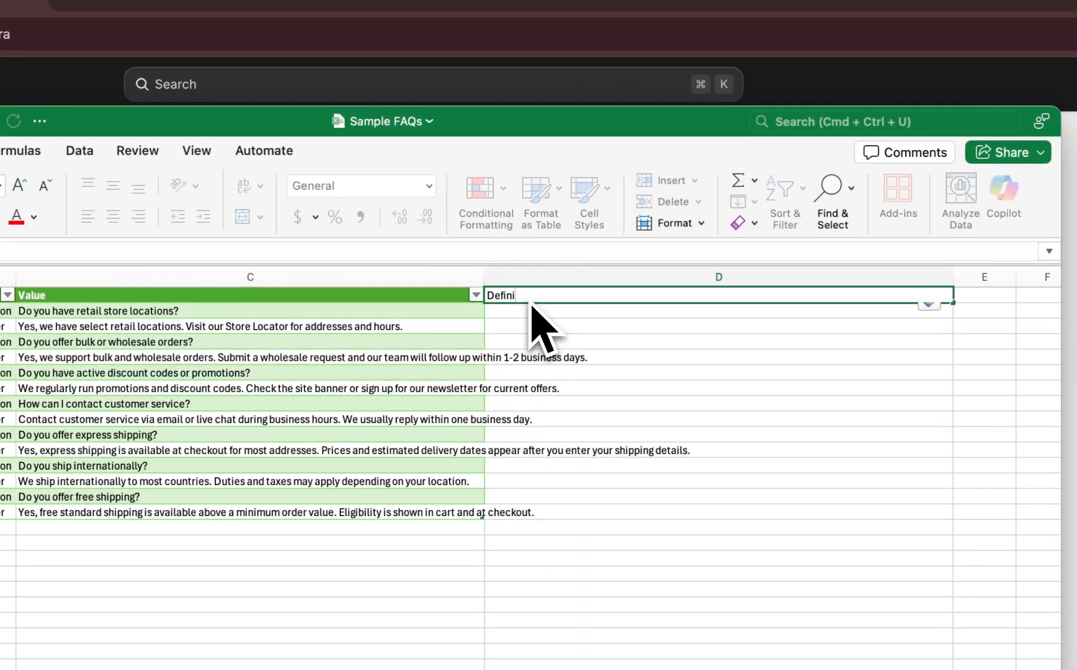
pyautogui.write('tion: H')
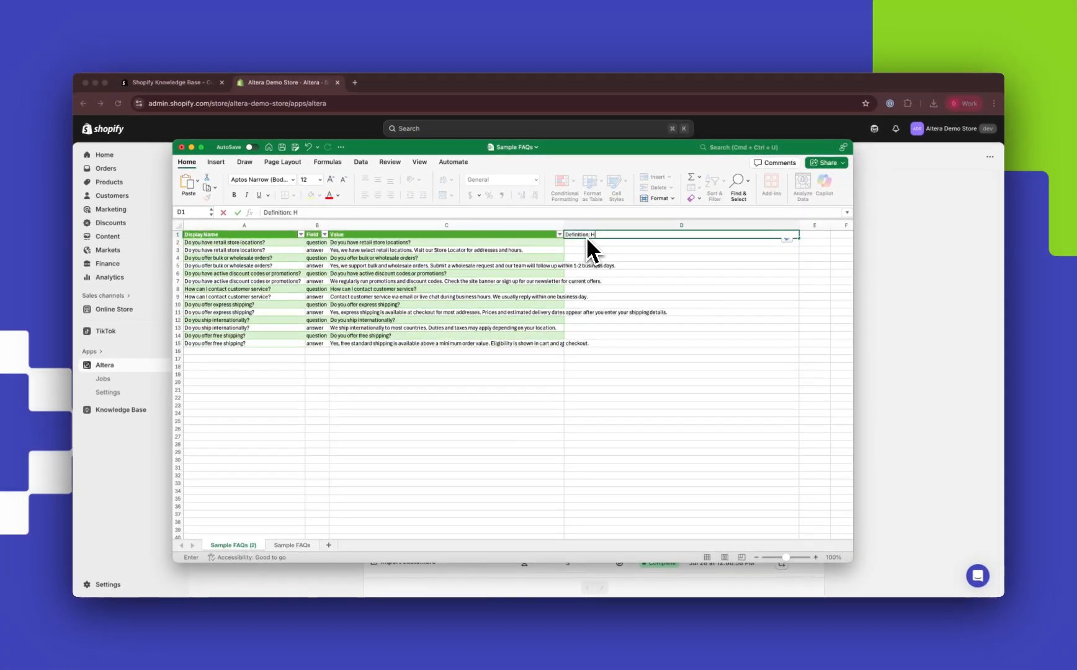
pyautogui.write('andle')
pyautogui.press('Return')
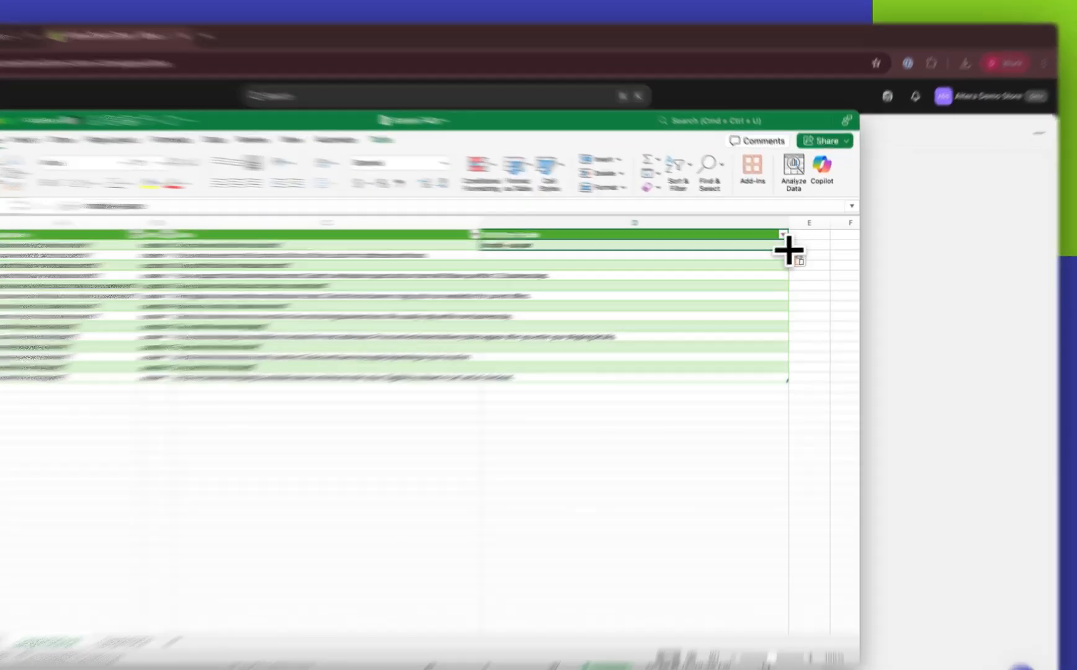
pyautogui.doubleClick(787, 251)
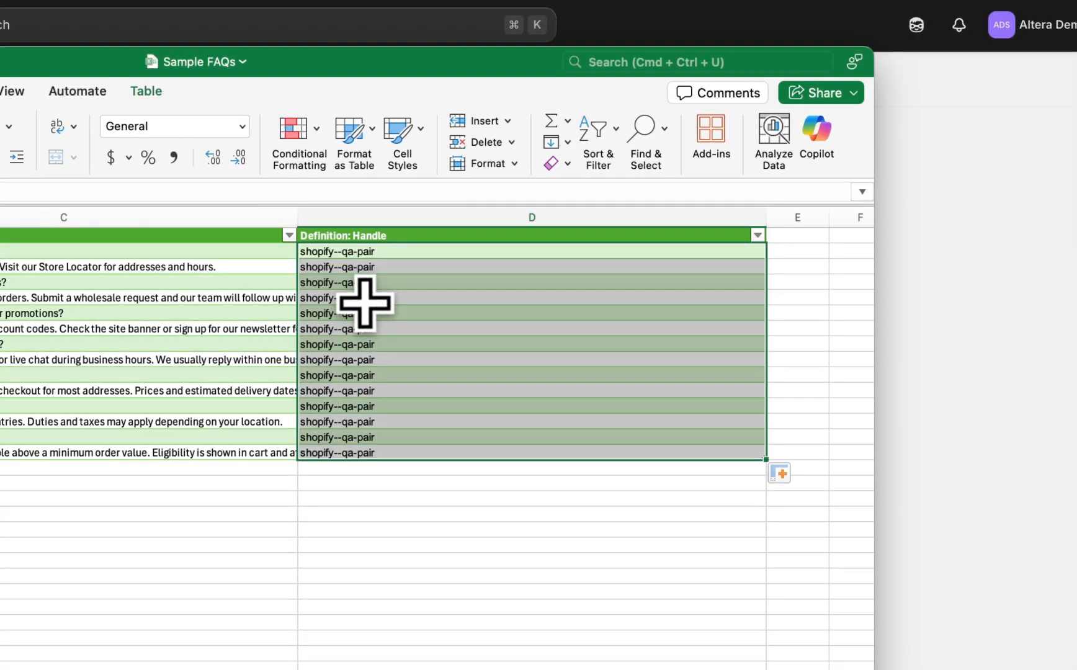
pyautogui.click(407, 401)
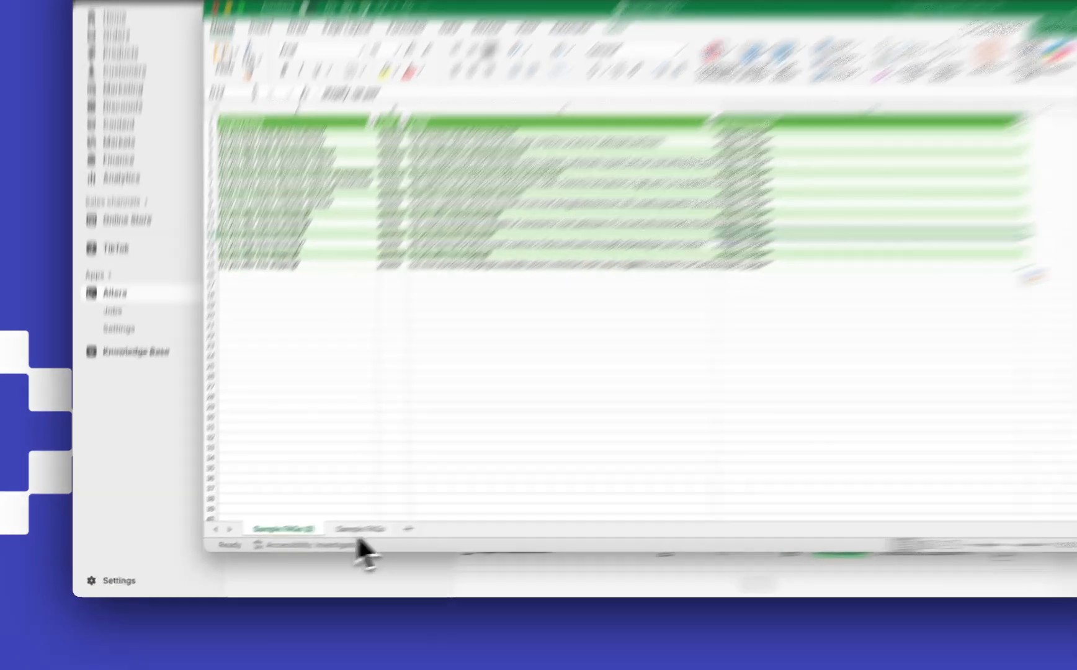
# Delete the original Sample FAQs worksheet and save the workbook under the name "Sample FAQs Formatted".
pyautogui.click(304, 545)
pyautogui.rightClick(308, 545)
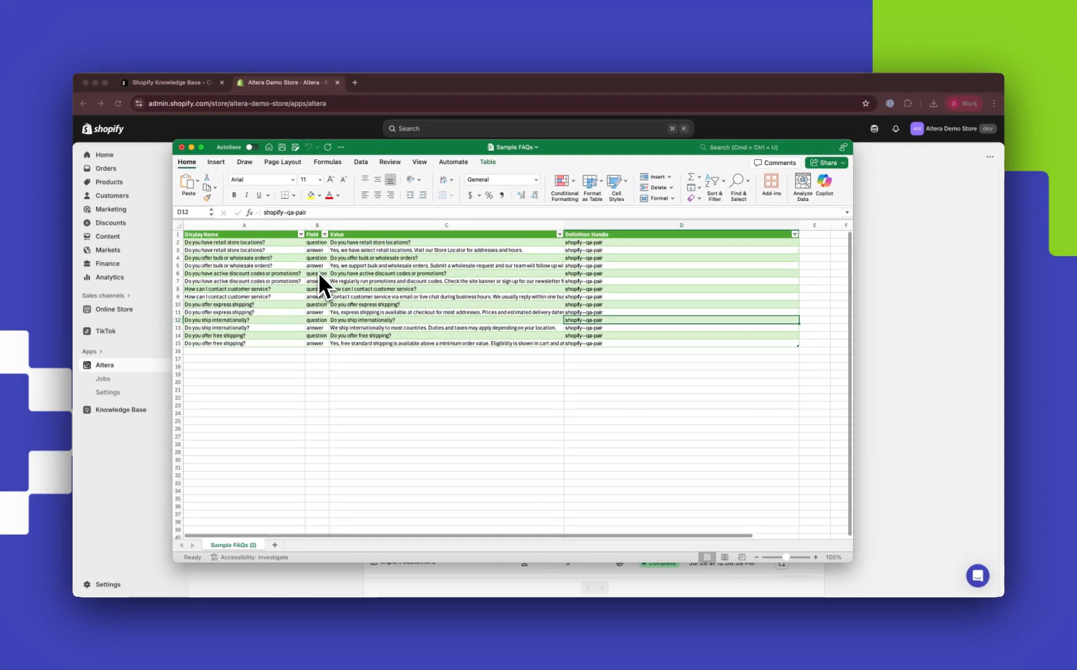
pyautogui.press('shift+super+s')
pyautogui.click(543, 166)
pyautogui.write('FAQs F')
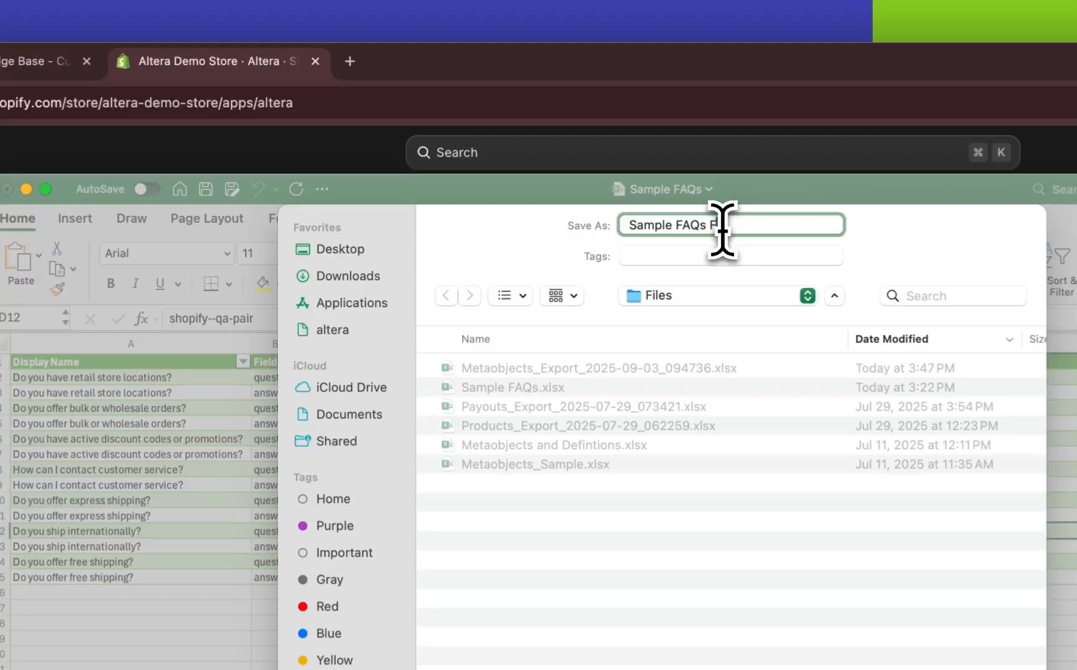
pyautogui.write('ormatted')
pyautogui.press('Return')
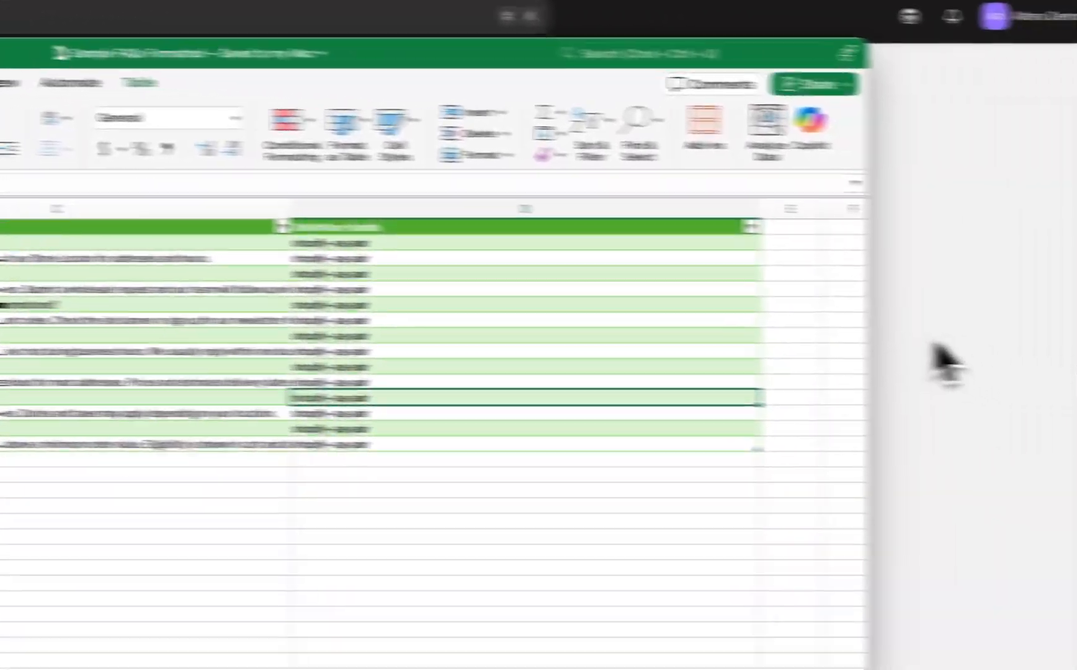
# Switch to Altera in the browser and upload Sample FAQs Formatted.xlsx from the Files folder for import.
pyautogui.click(933, 341)
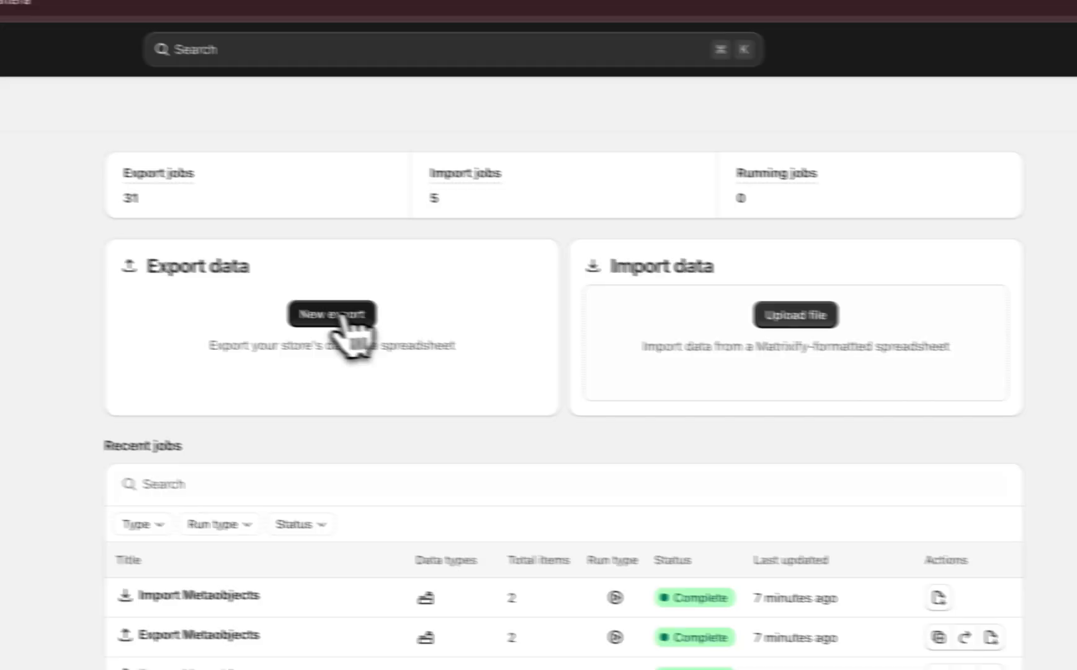
pyautogui.click(340, 315)
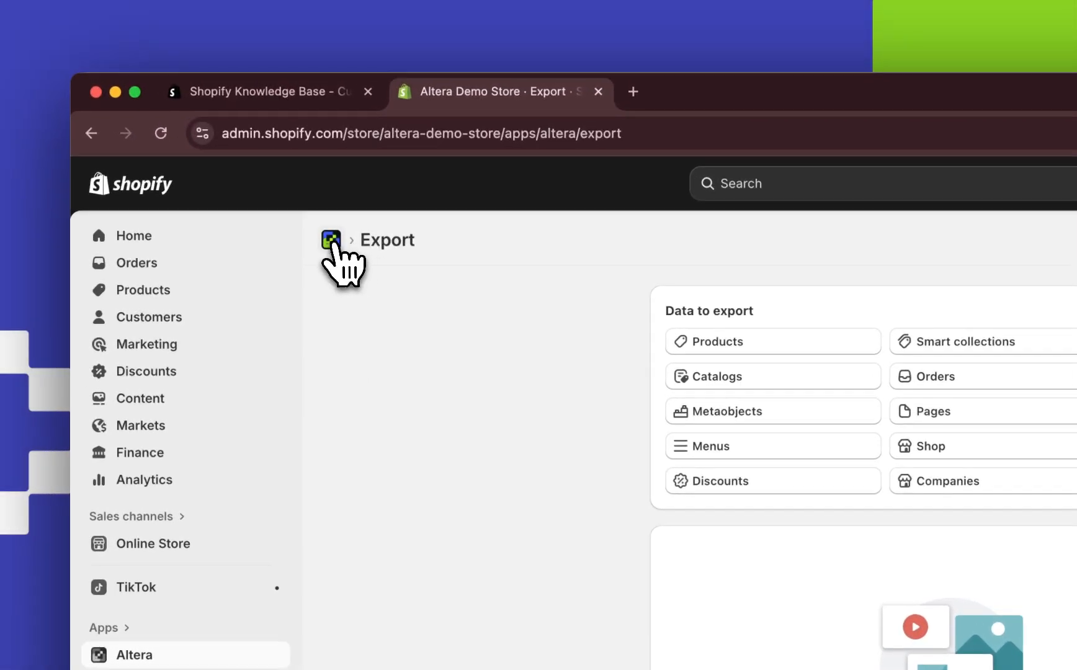
pyautogui.click(331, 247)
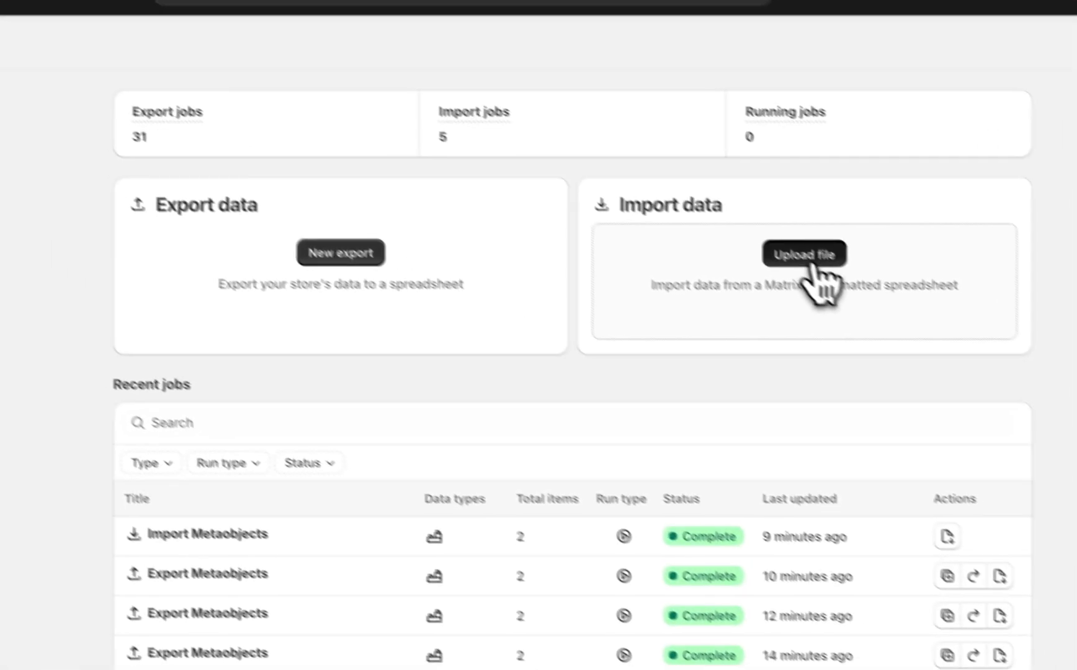
pyautogui.click(803, 252)
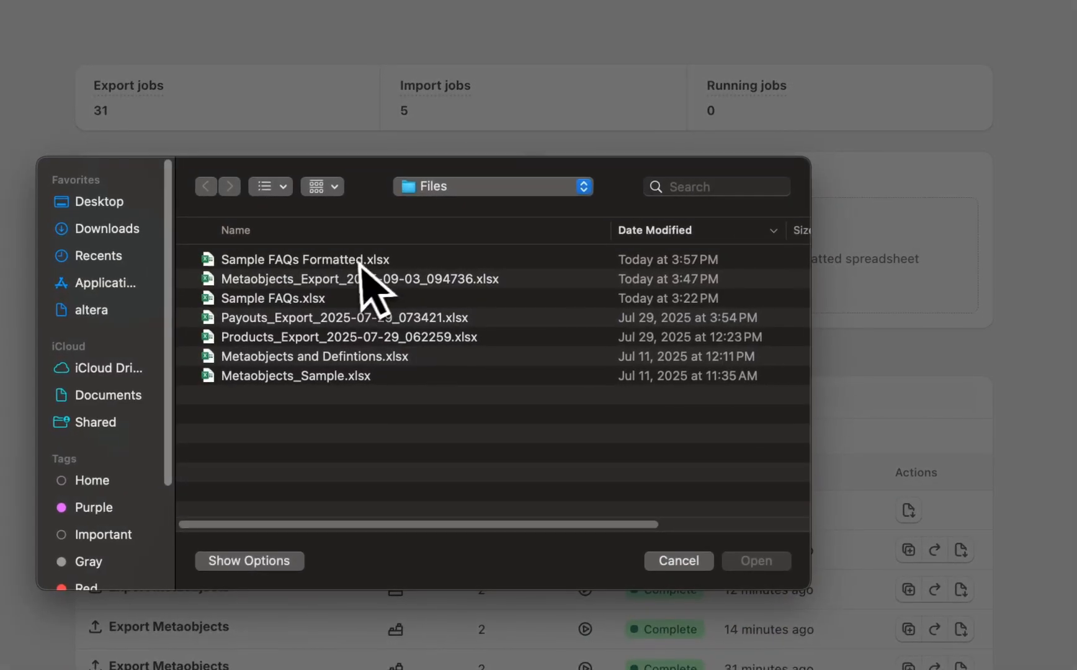
pyautogui.doubleClick(363, 261)
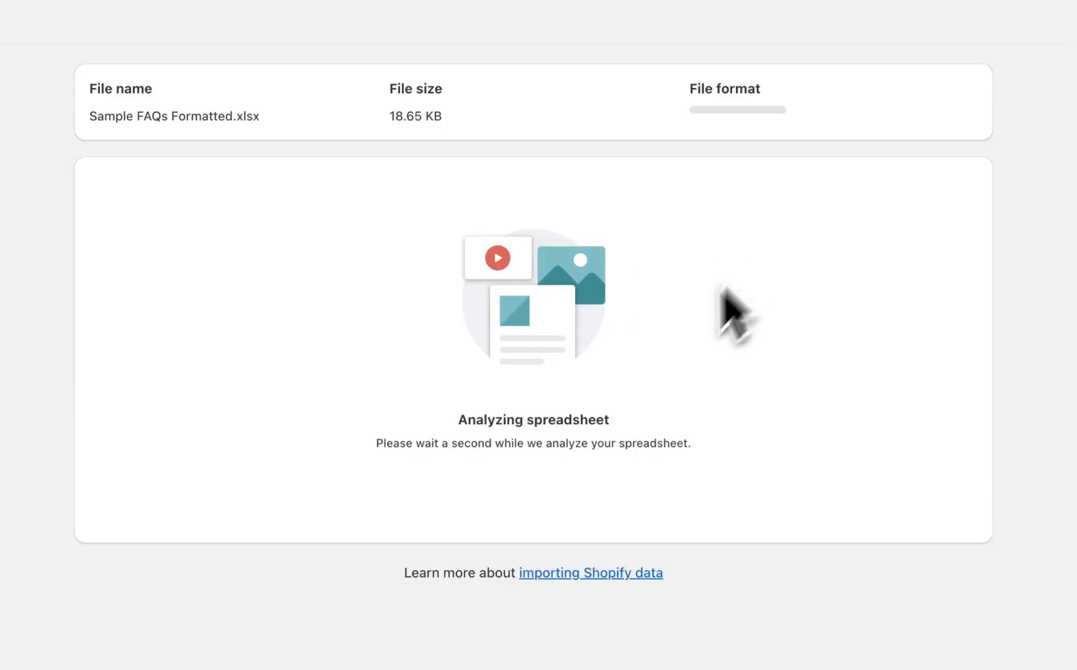
# Set the type of the Sample FAQs (2) sheet to Metaobjects and run the import.
pyautogui.click(362, 387)
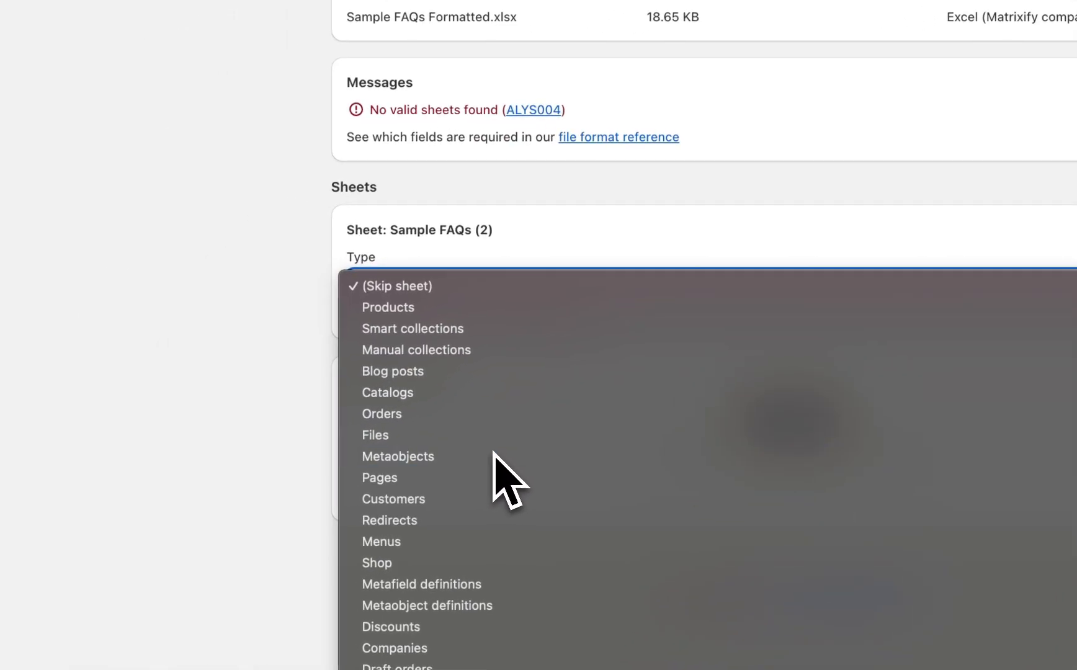
pyautogui.click(494, 456)
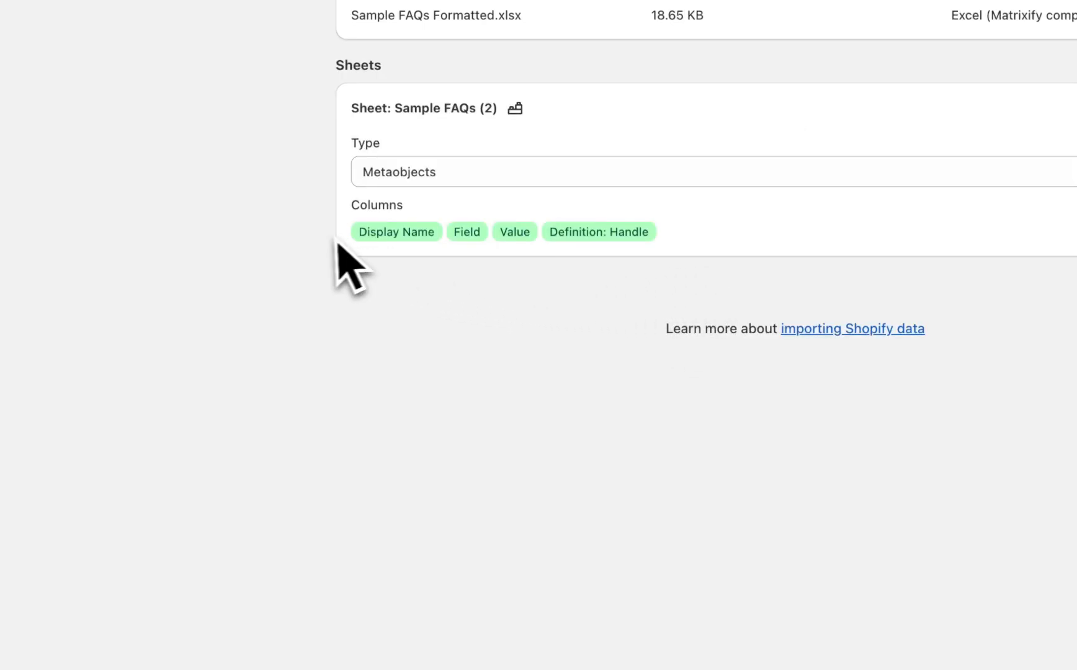
pyautogui.click(990, 308)
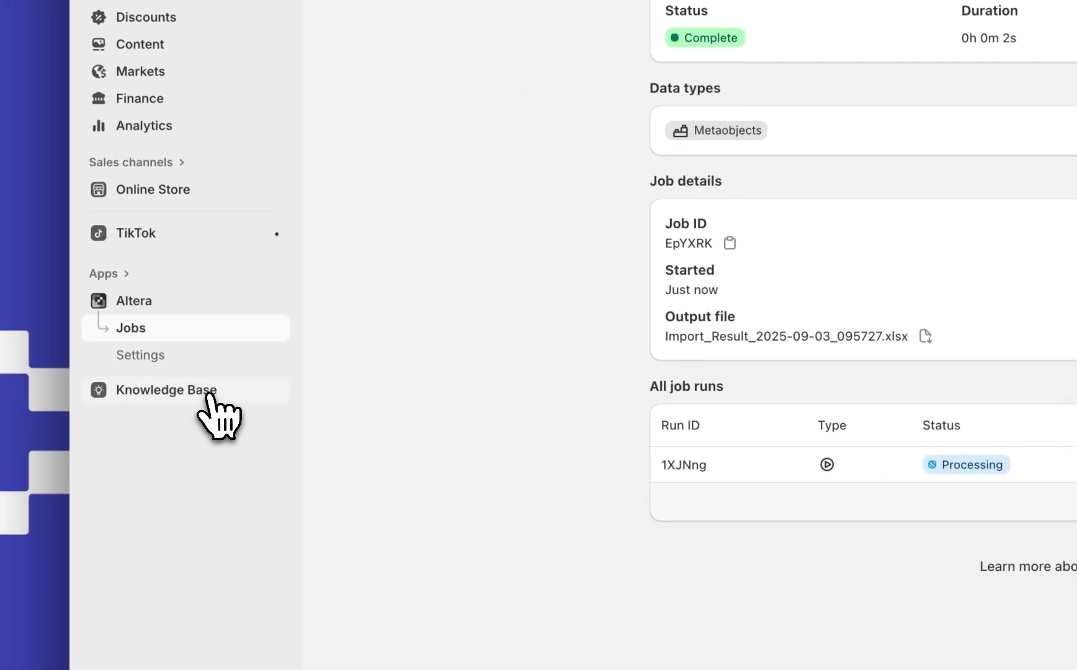
# Open Knowledge Base and check both pages of the Store FAQs list for the imported questions and answers.
pyautogui.click(212, 395)
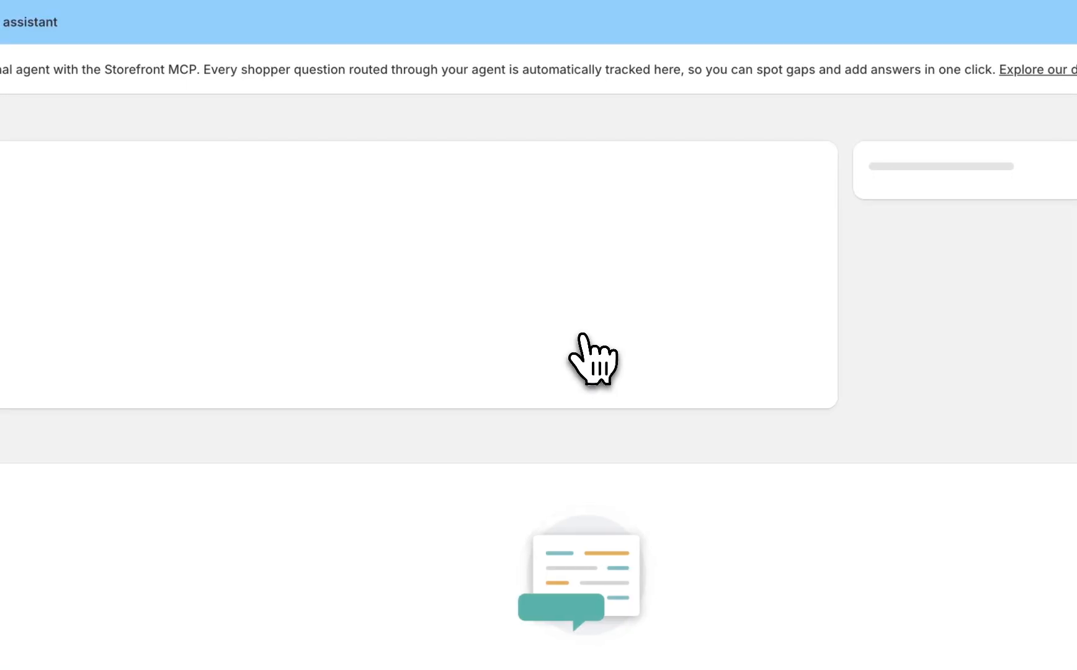
pyautogui.scroll(-5, 582, 338)
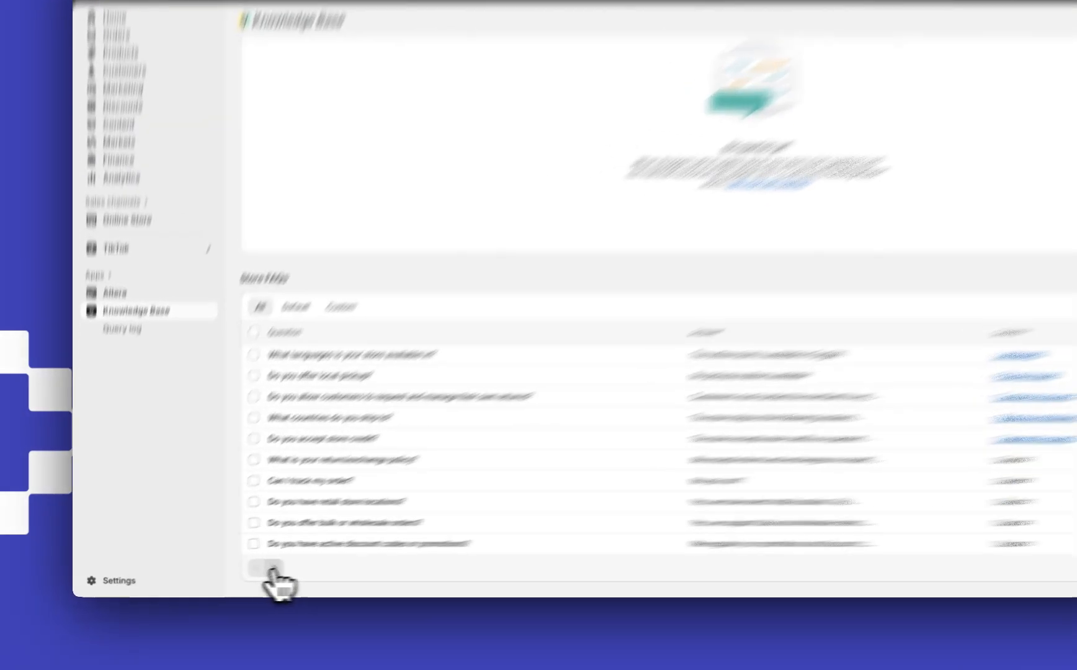
pyautogui.click(226, 574)
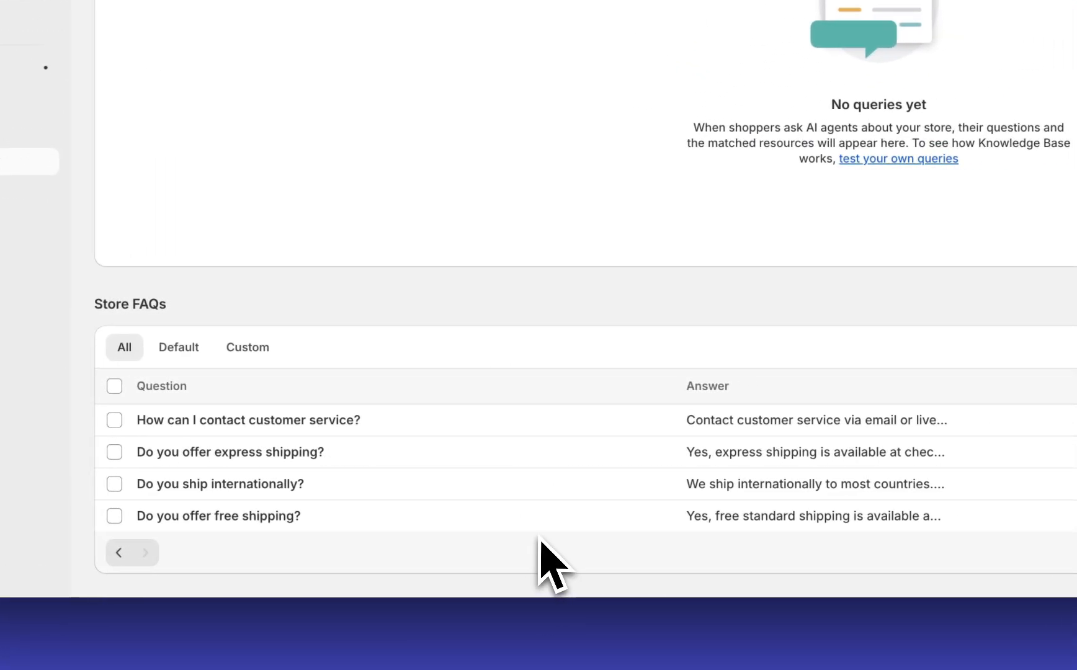
pyautogui.scroll(5, 536, 524)
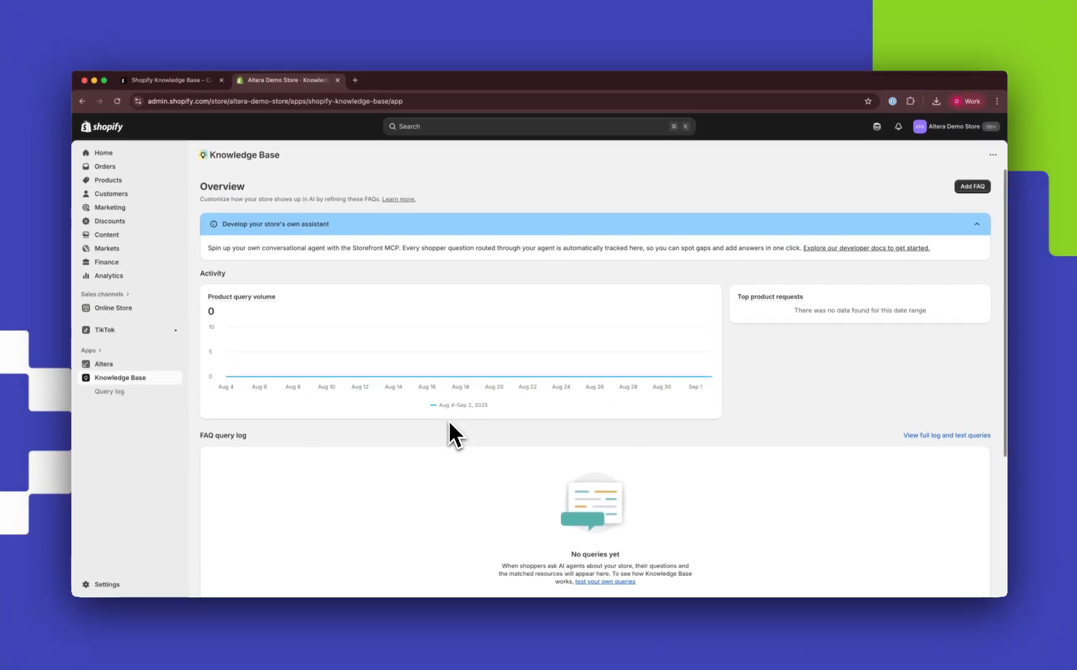